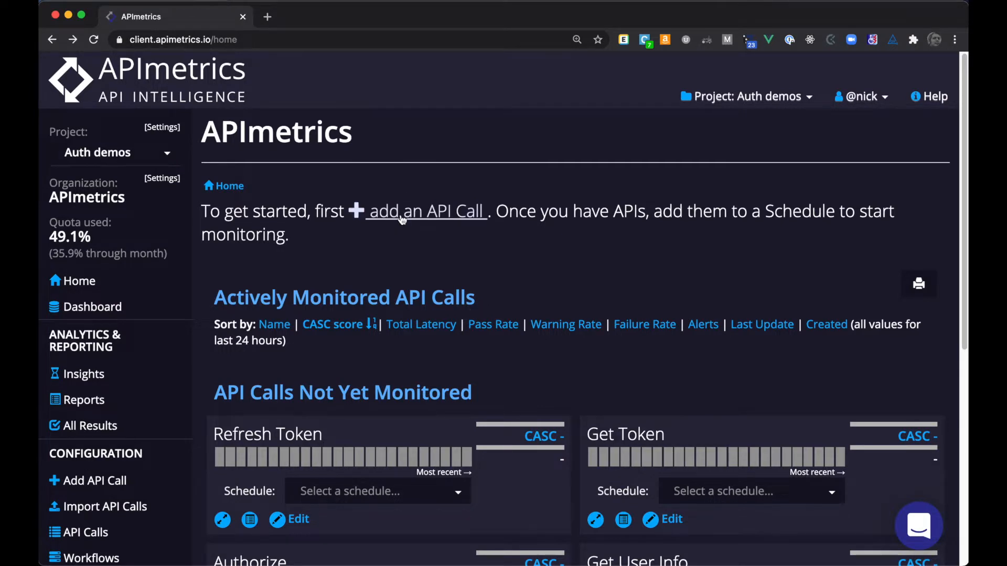
Add a new API call and name it "Demo api", leaving its environment as Global.
{"action": "left_click", "coordinate": [403, 219]}
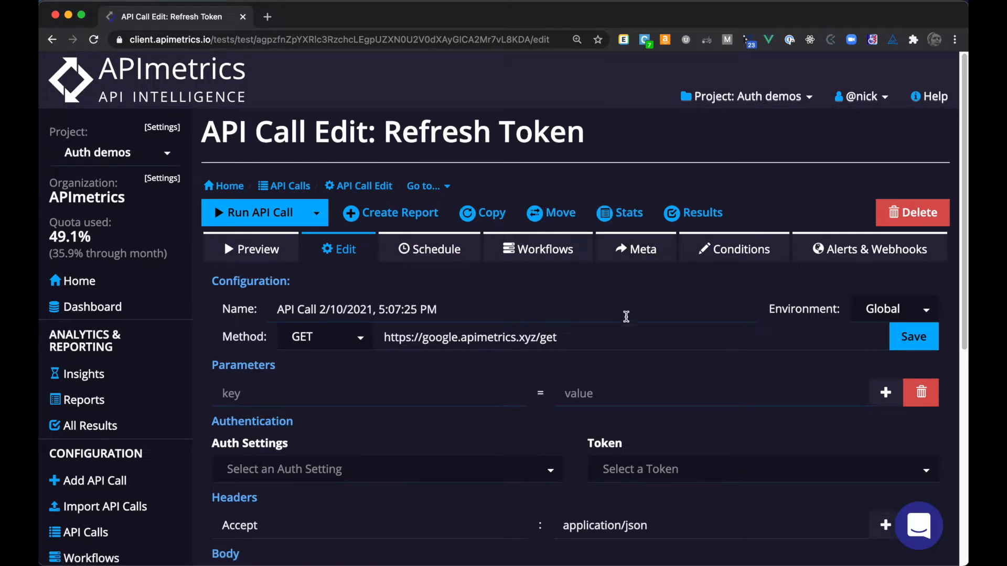
{"action": "triple_click", "coordinate": [569, 312]}
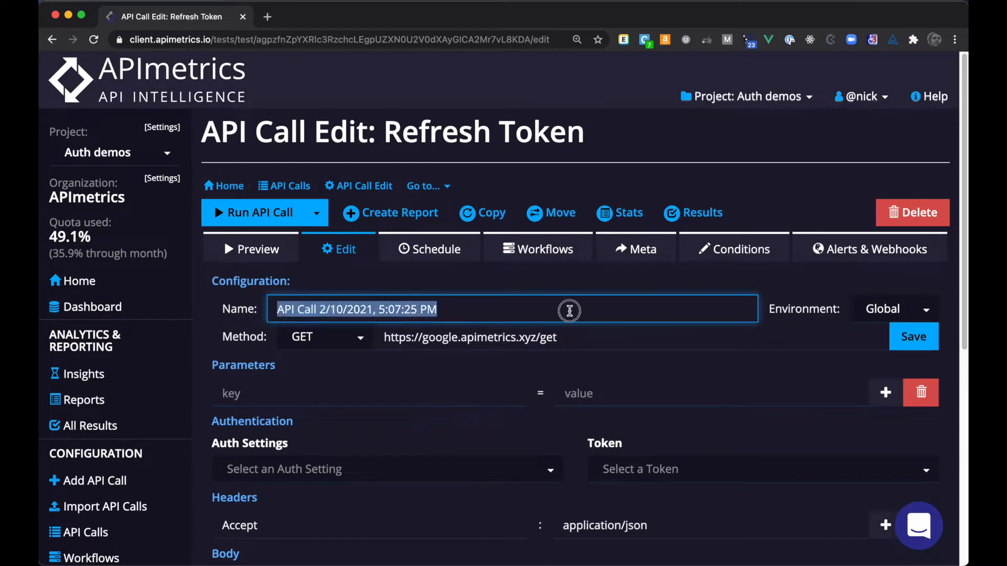
{"action": "type", "text": "Demo"}
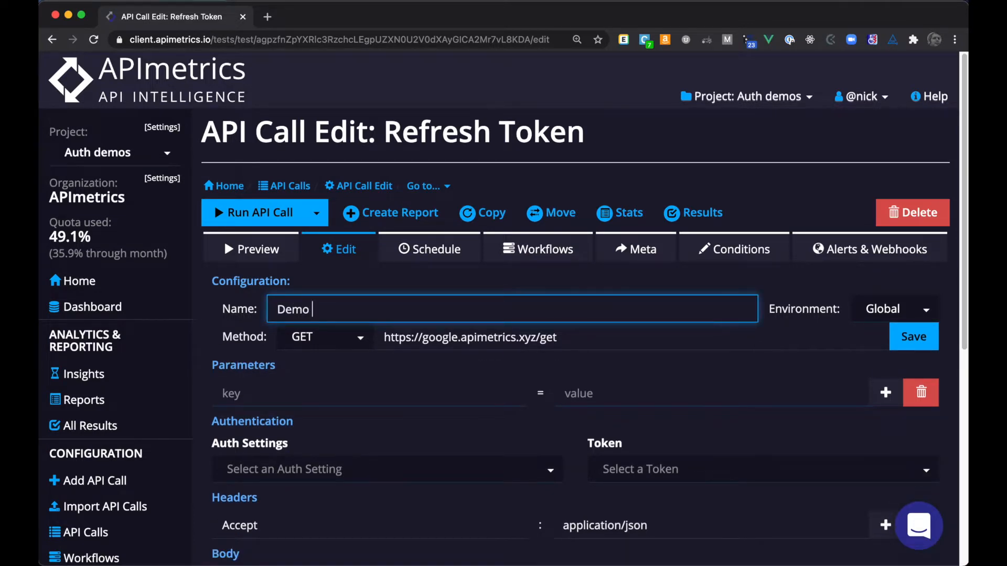
{"action": "type", "text": " api"}
{"action": "key", "text": "Tab"}
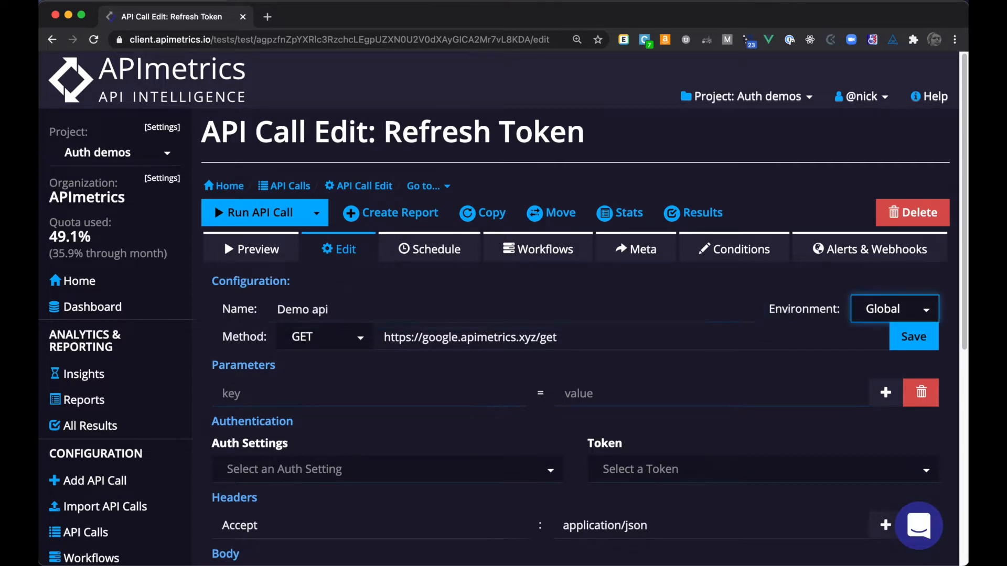
{"action": "key", "text": "Tab"}
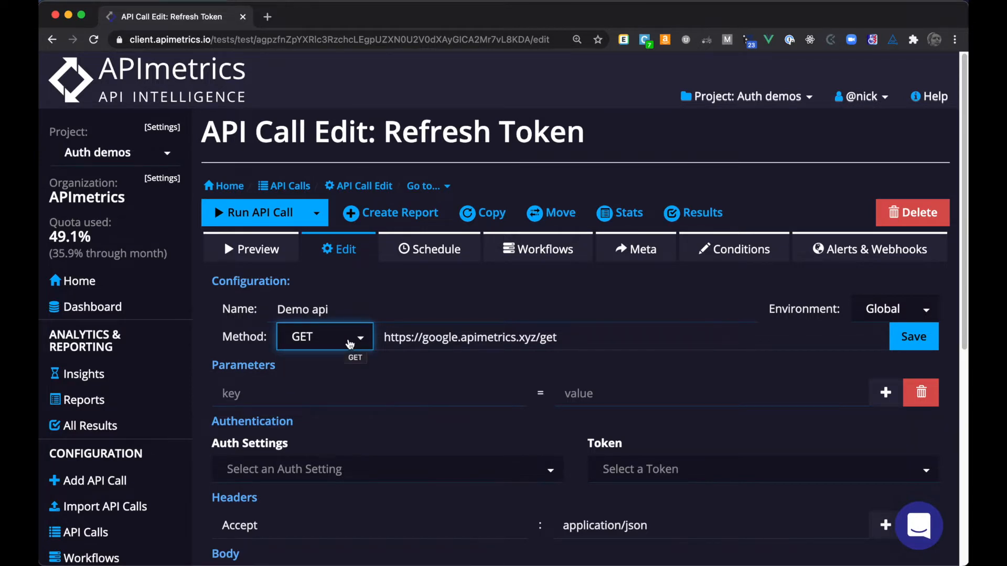
{"action": "left_click", "coordinate": [350, 344]}
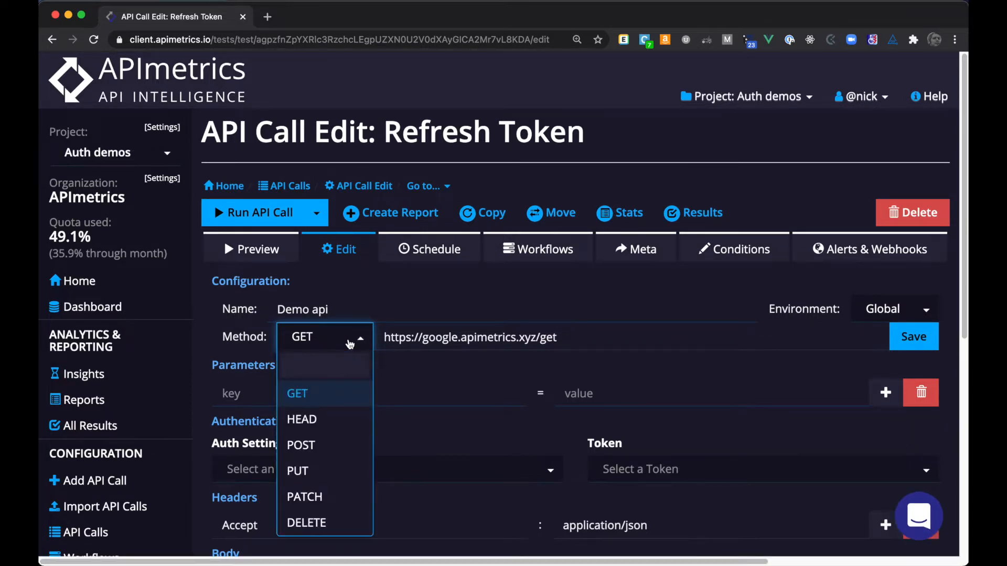
{"action": "left_click", "coordinate": [353, 398]}
{"action": "left_click", "coordinate": [594, 338]}
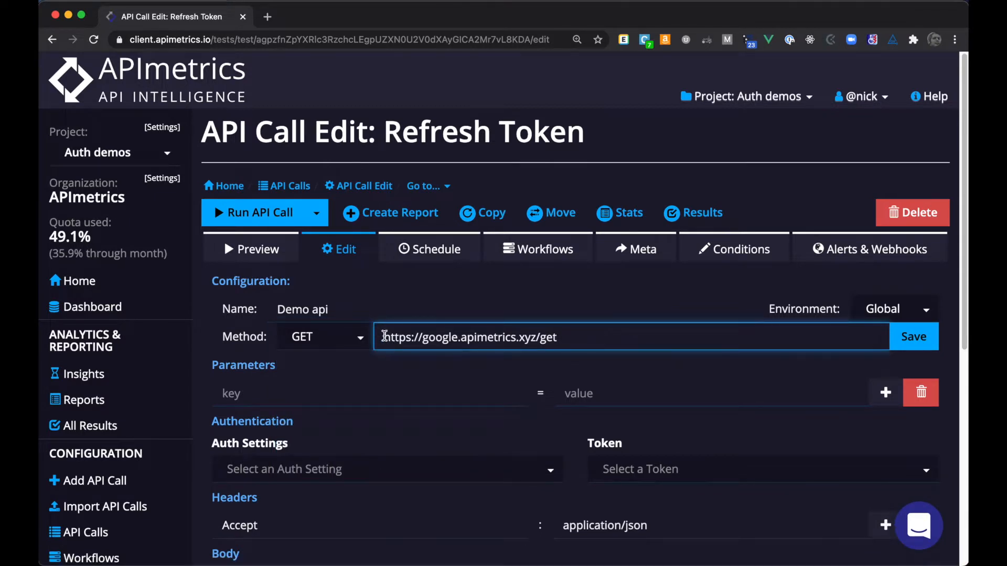
{"action": "double_click", "coordinate": [393, 339]}
{"action": "left_click", "coordinate": [593, 346]}
Enter a first query parameter with the key "key" and the value "value".
{"action": "scroll", "coordinate": [593, 343], "scroll_direction": "down", "scroll_amount": 2}
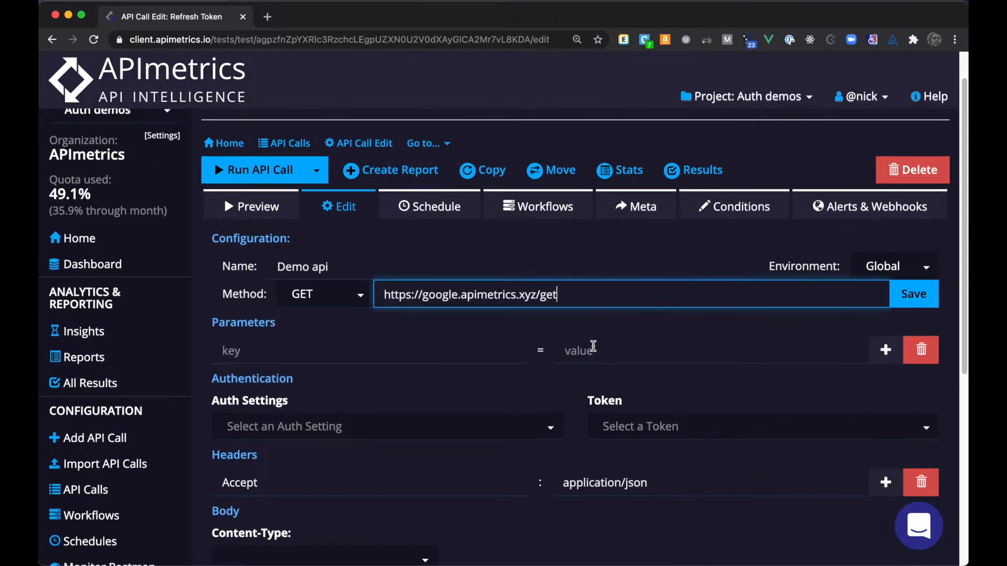
{"action": "left_click", "coordinate": [335, 341]}
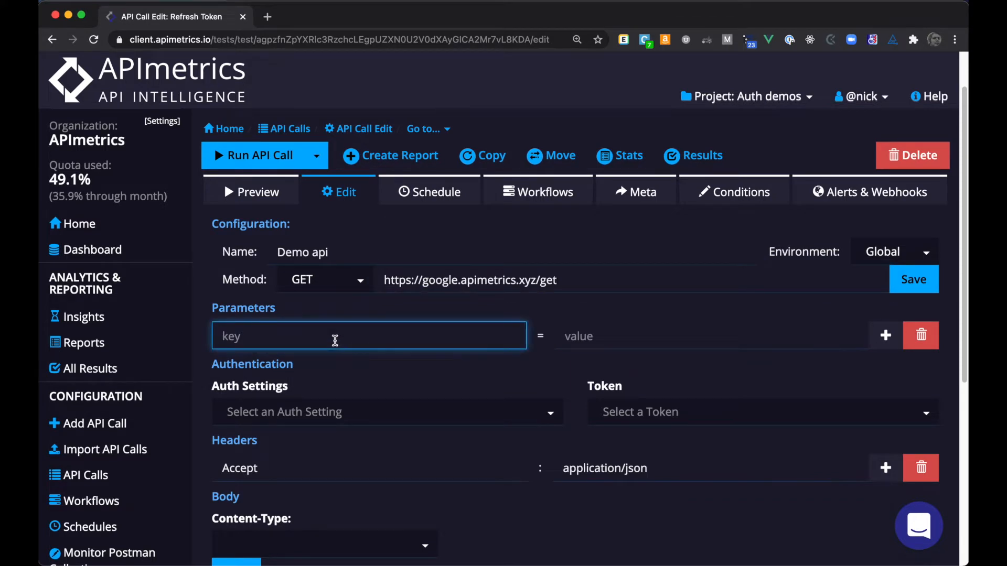
{"action": "type", "text": "key"}
{"action": "key", "text": "Tab"}
{"action": "type", "text": "ba"}
{"action": "key", "text": "BackSpace"}
{"action": "key", "text": "BackSpace"}
{"action": "type", "text": "value"}
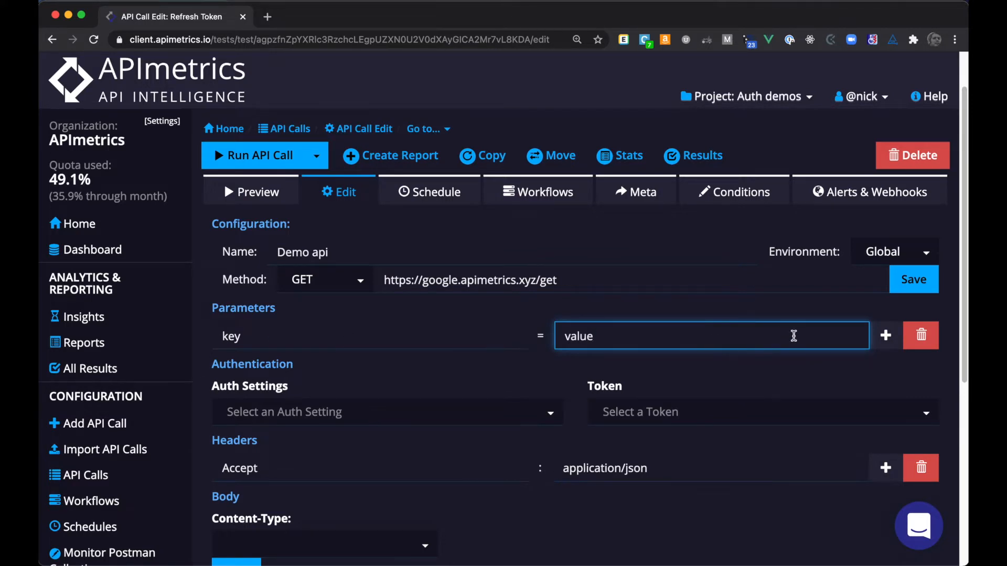
Add a second query parameter with the key "test2" and the value 12345.
{"action": "left_click", "coordinate": [886, 338]}
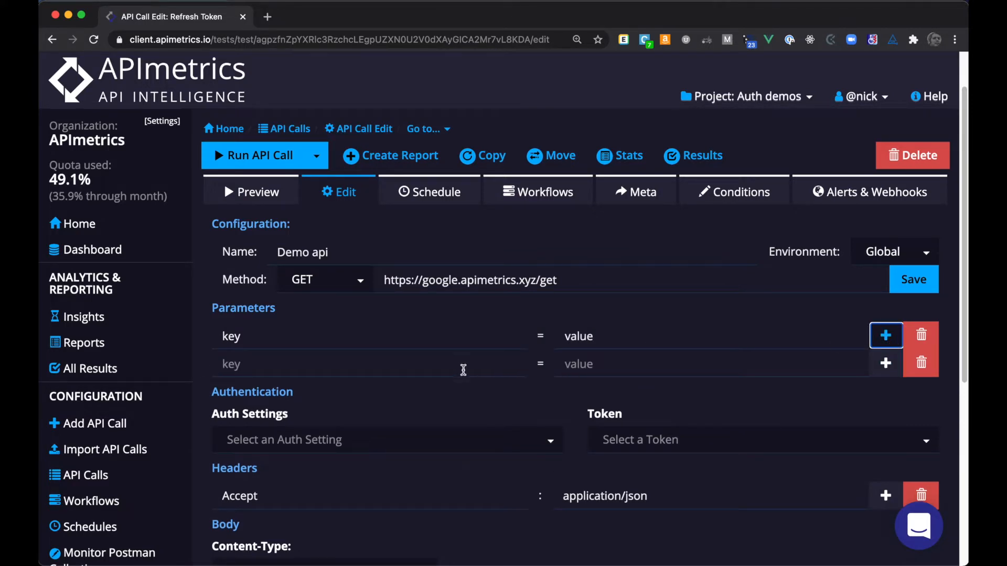
{"action": "left_click", "coordinate": [355, 363]}
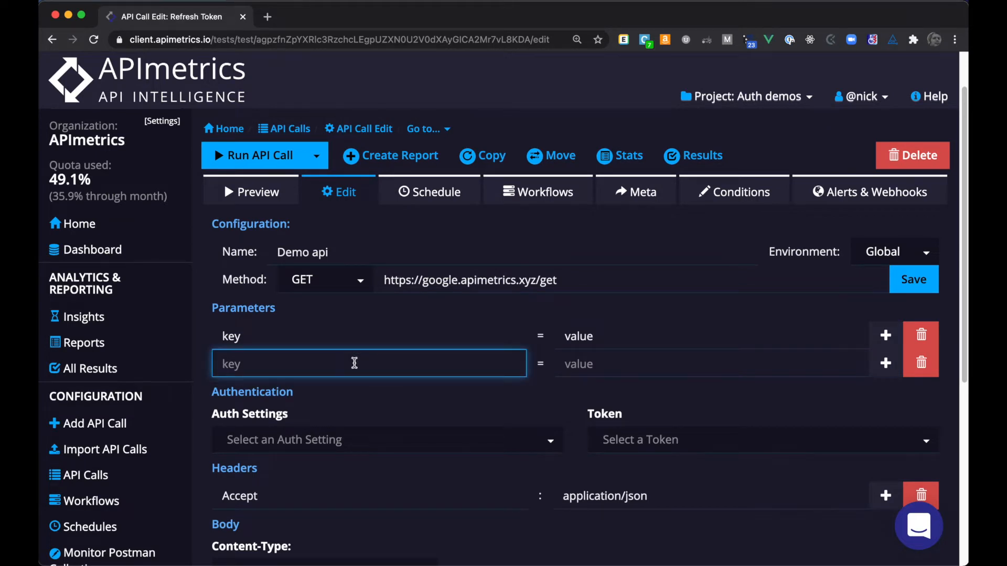
{"action": "type", "text": "test2"}
{"action": "key", "text": "Tab"}
{"action": "type", "text": "12345"}
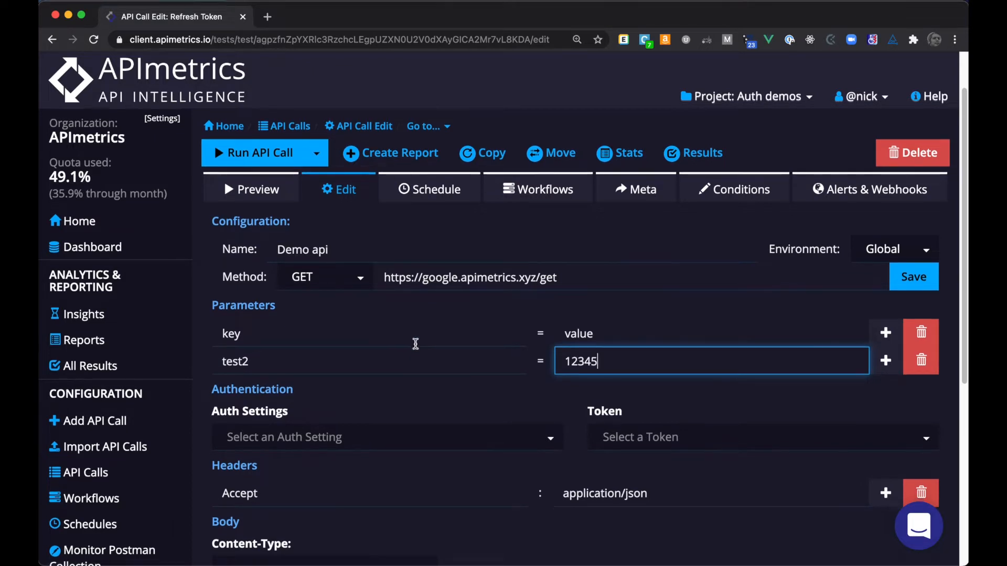
Add a request header named X-APImetrics with the value %%RESULT_ID%% below the Accept header.
{"action": "scroll", "coordinate": [416, 343], "scroll_direction": "down", "scroll_amount": 2}
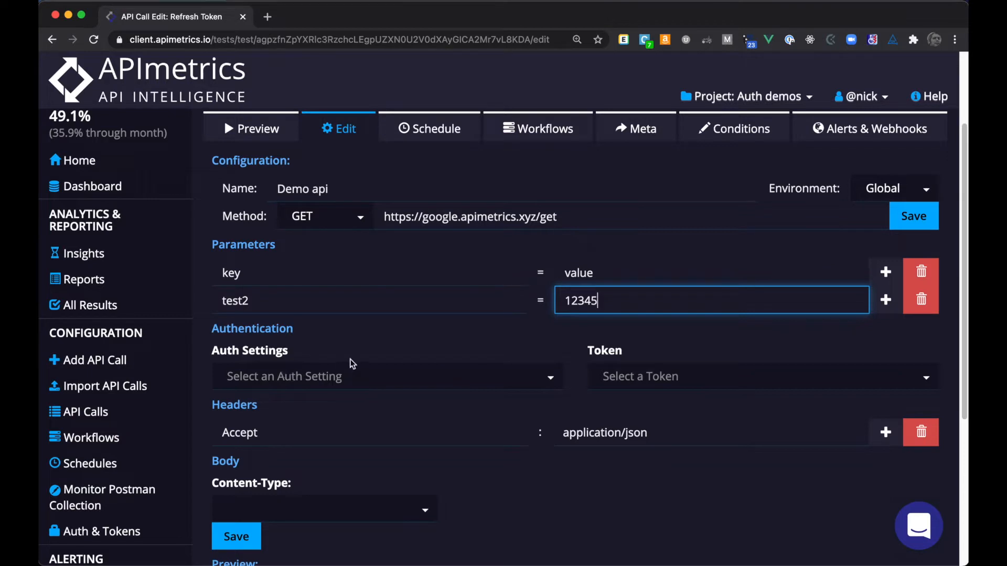
{"action": "scroll", "coordinate": [372, 358], "scroll_direction": "down", "scroll_amount": 3}
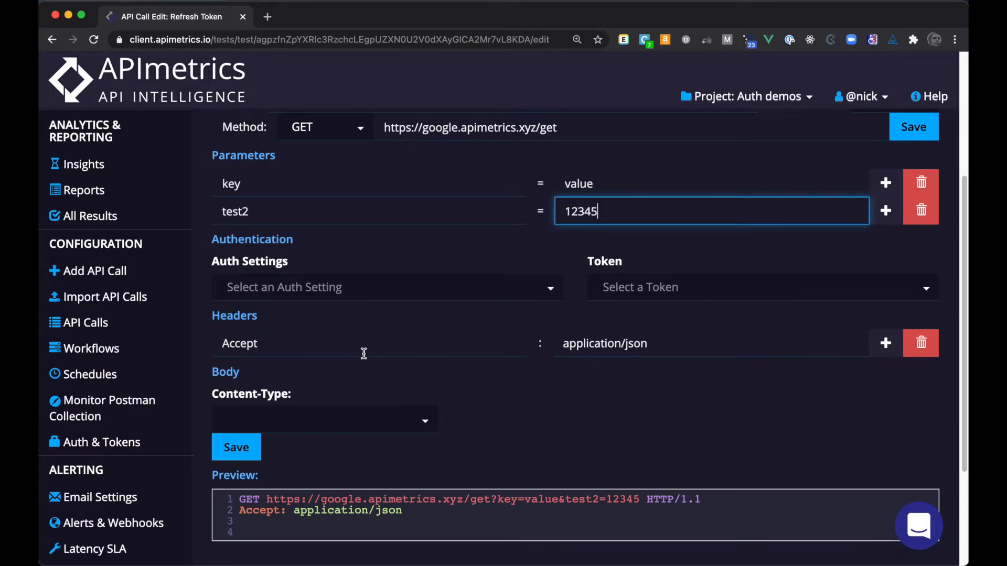
{"action": "left_click", "coordinate": [883, 344]}
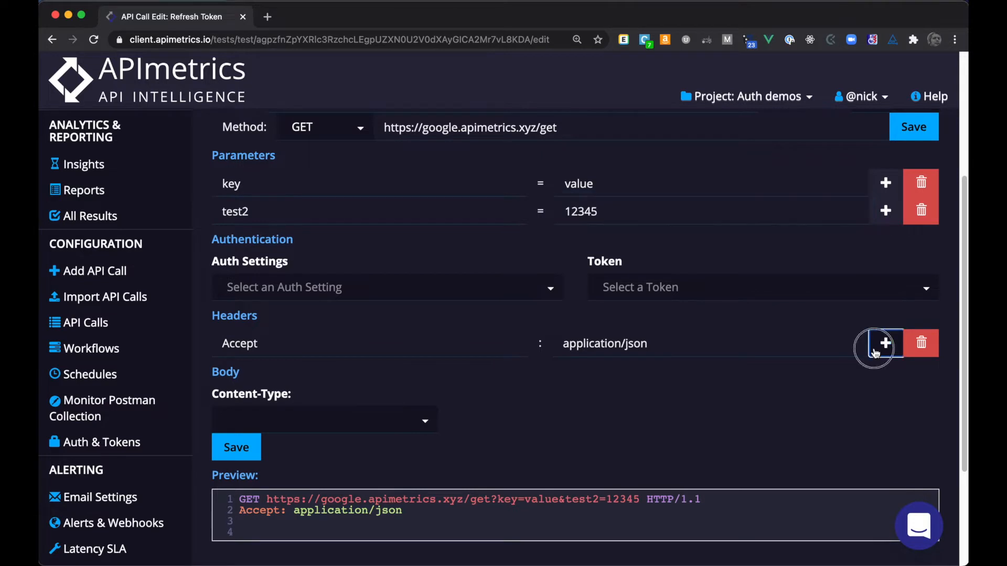
{"action": "left_click", "coordinate": [320, 370]}
{"action": "type", "text": "X-"}
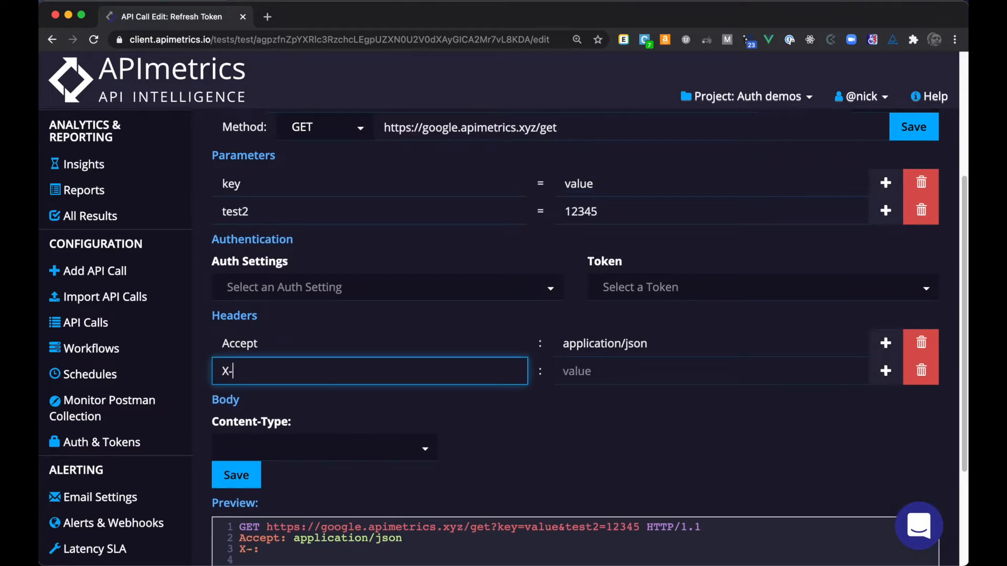
{"action": "type", "text": "APImetricsa"}
{"action": "key", "text": "BackSpace"}
{"action": "key", "text": "Tab"}
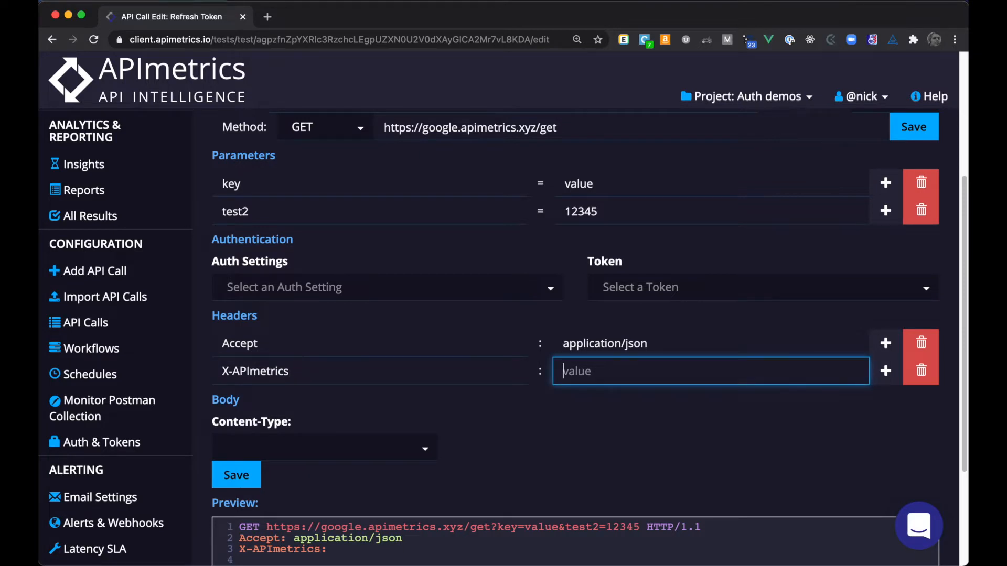
{"action": "type", "text": "%%RESYL"}
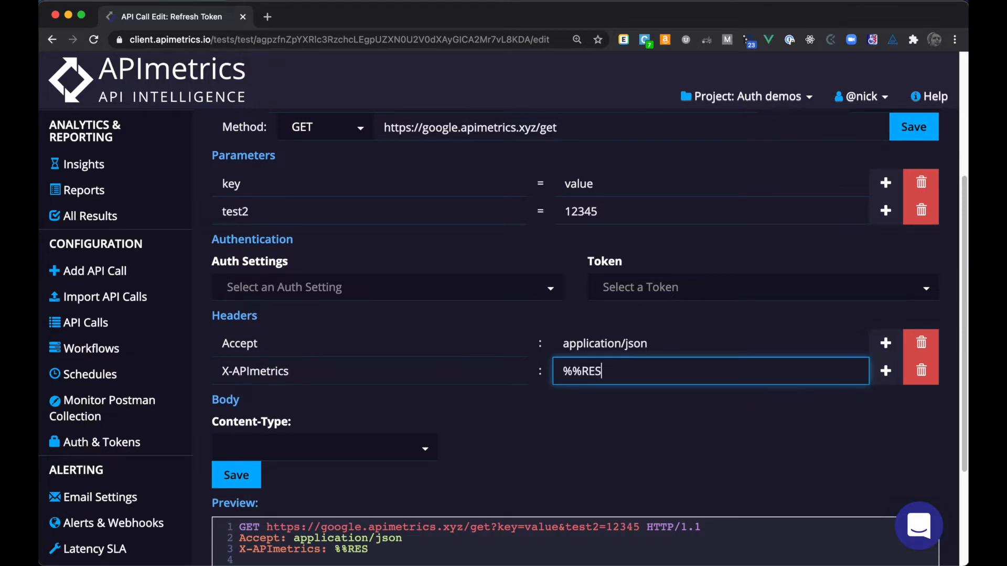
{"action": "key", "text": "BackSpace"}
{"action": "key", "text": "BackSpace"}
{"action": "type", "text": "ULT_ID%%"}
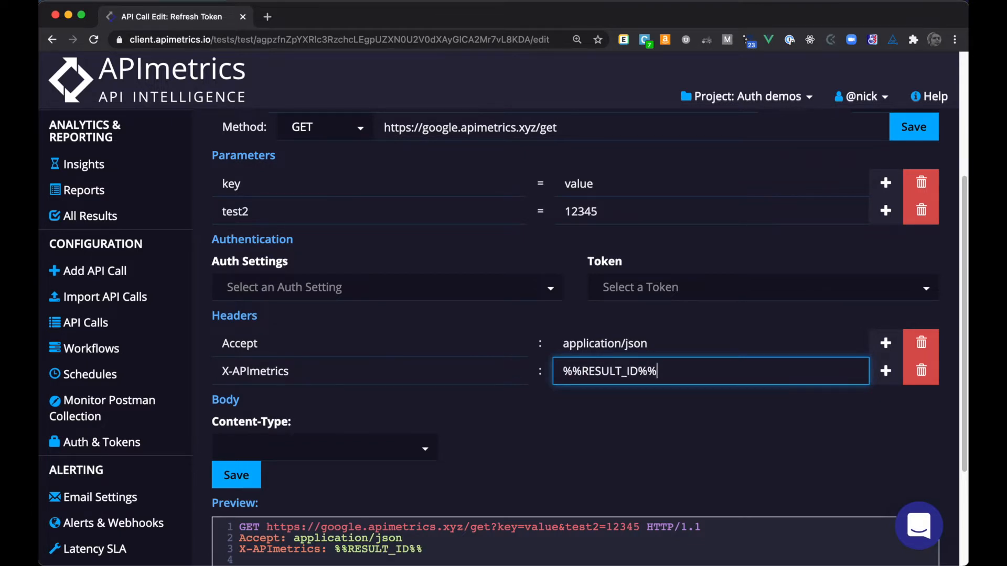
{"action": "key", "text": "Tab"}
Review the URL, parameters and headers in the request preview, and save the API call.
{"action": "scroll", "coordinate": [360, 344], "scroll_direction": "down", "scroll_amount": 3}
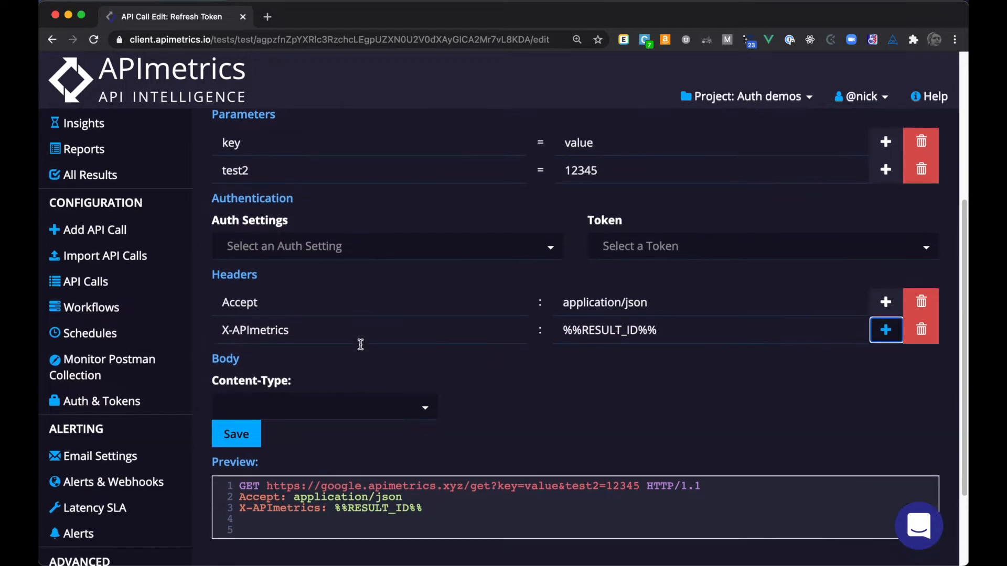
{"action": "left_click", "coordinate": [441, 449]}
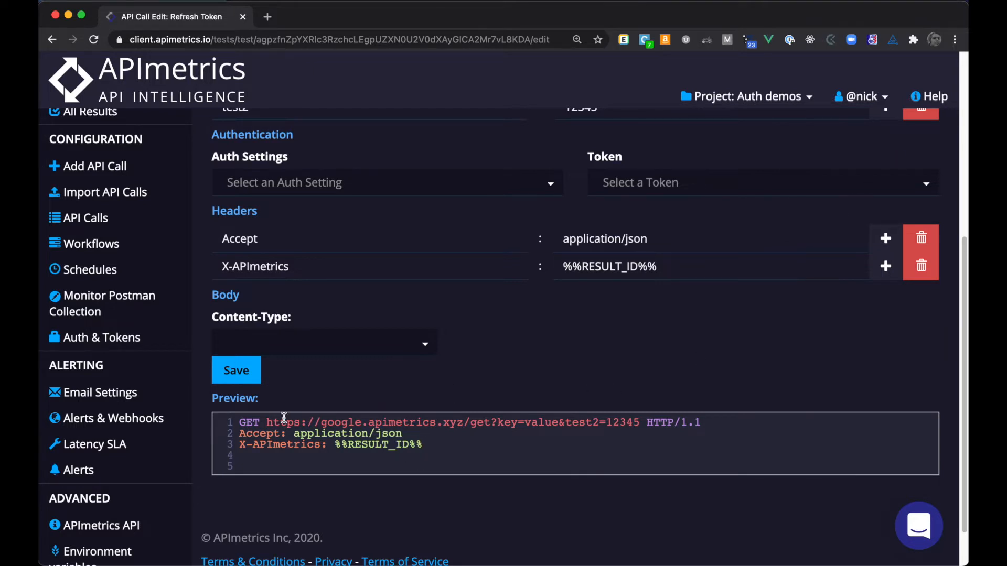
{"action": "left_click", "coordinate": [345, 424]}
{"action": "left_click", "coordinate": [606, 425]}
{"action": "left_click_drag", "start_coordinate": [443, 454], "coordinate": [244, 427]}
{"action": "left_click", "coordinate": [273, 455]}
{"action": "left_click", "coordinate": [236, 370]}
View the list of available run locations, close it without choosing one, and run the API call.
{"action": "scroll", "coordinate": [464, 395], "scroll_direction": "up", "scroll_amount": 6}
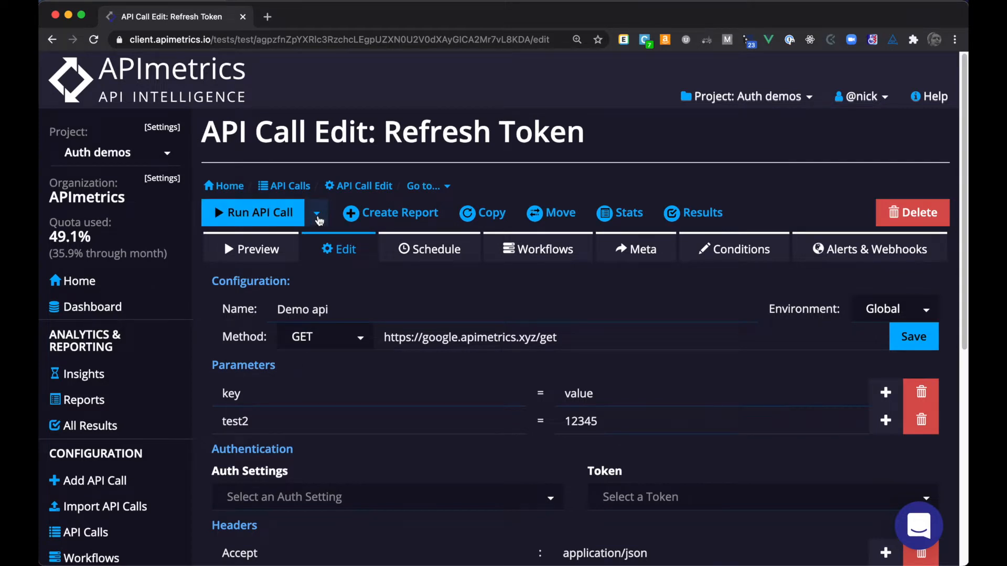
{"action": "left_click", "coordinate": [317, 215]}
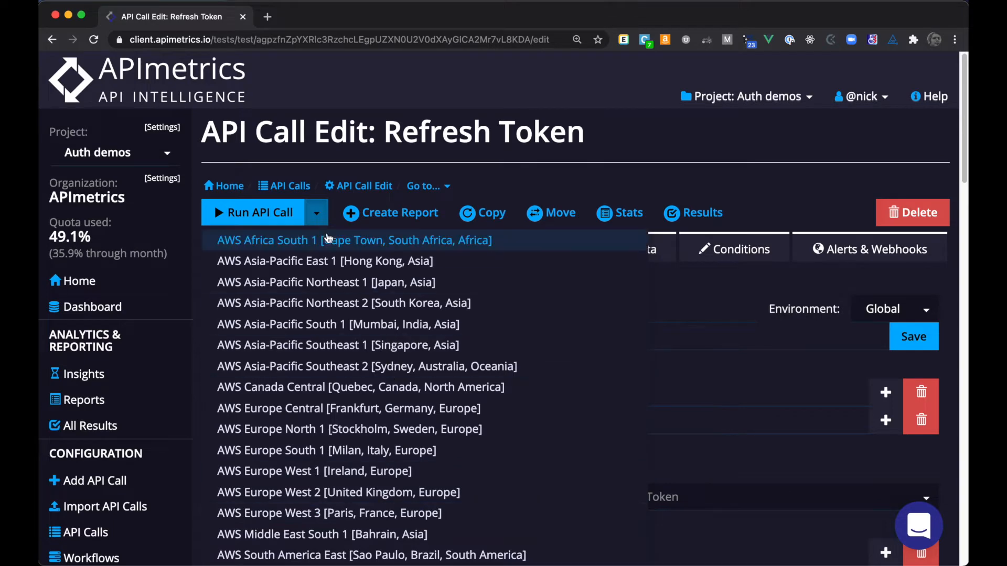
{"action": "left_click", "coordinate": [319, 215]}
{"action": "left_click", "coordinate": [253, 212]}
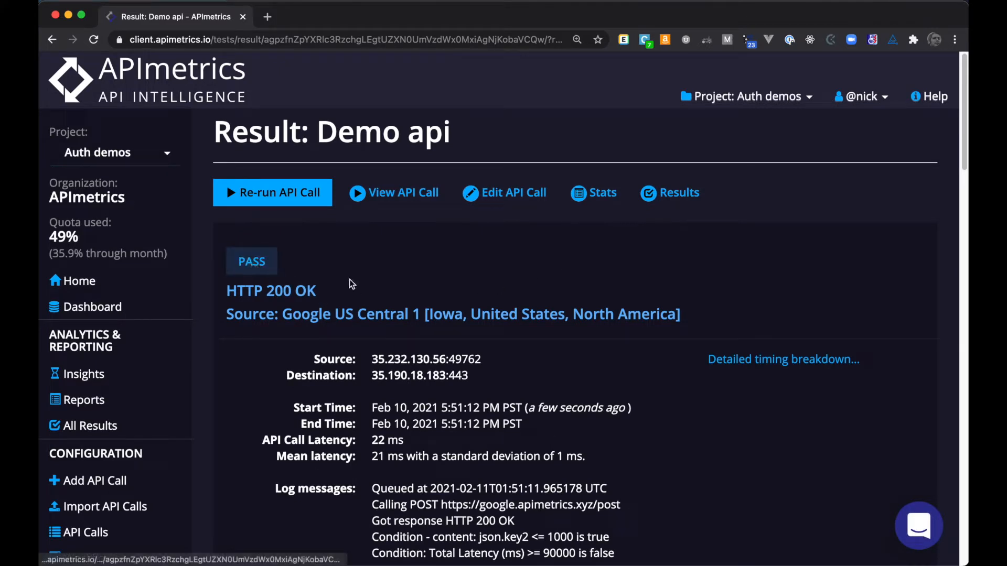
Examine the result's HTTP status and its source and destination IP addresses.
{"action": "left_click_drag", "start_coordinate": [265, 287], "coordinate": [315, 290]}
{"action": "left_click", "coordinate": [384, 300]}
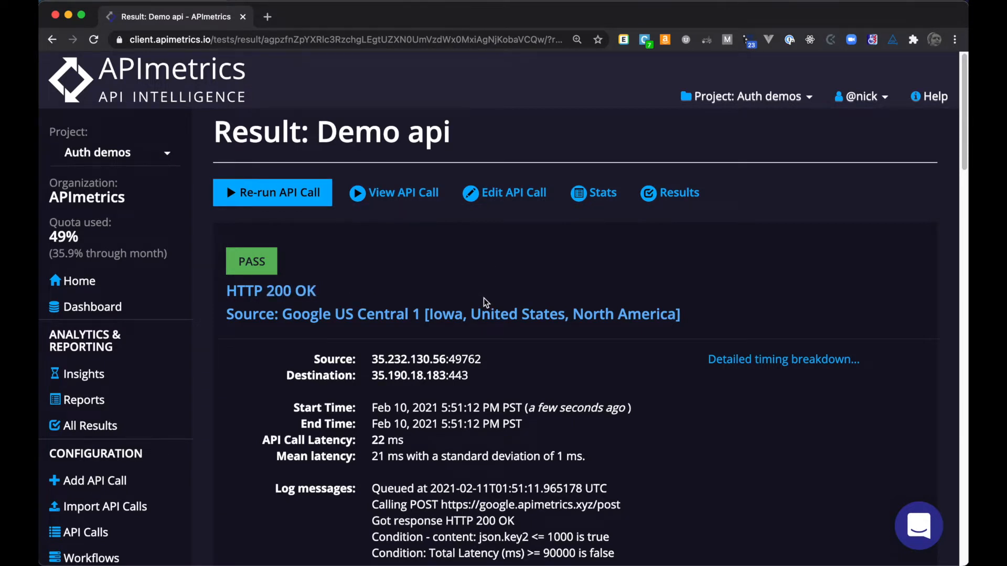
{"action": "scroll", "coordinate": [478, 330], "scroll_direction": "down", "scroll_amount": 1}
{"action": "left_click_drag", "start_coordinate": [371, 341], "coordinate": [495, 342]}
{"action": "left_click", "coordinate": [494, 343]}
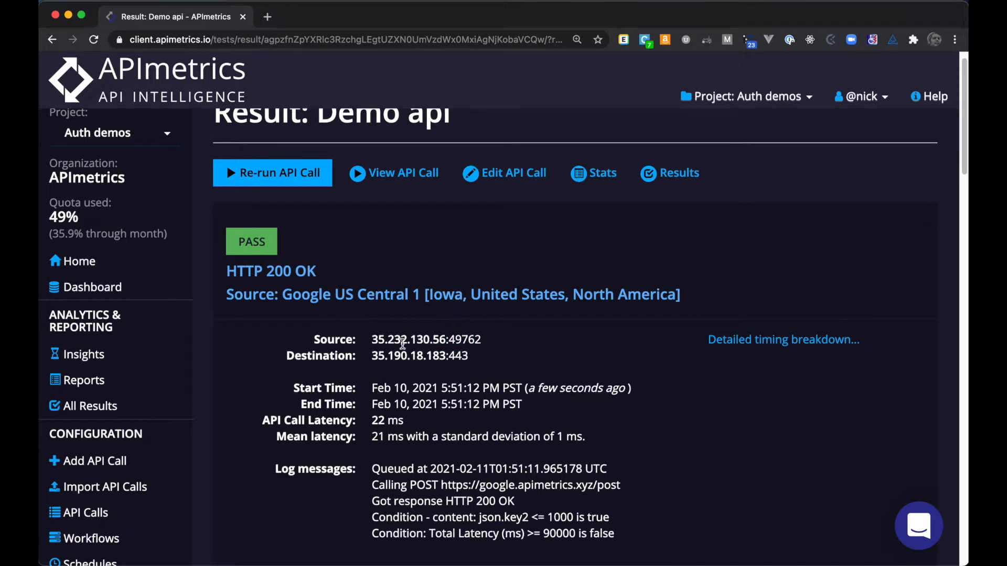
{"action": "left_click_drag", "start_coordinate": [373, 357], "coordinate": [449, 356]}
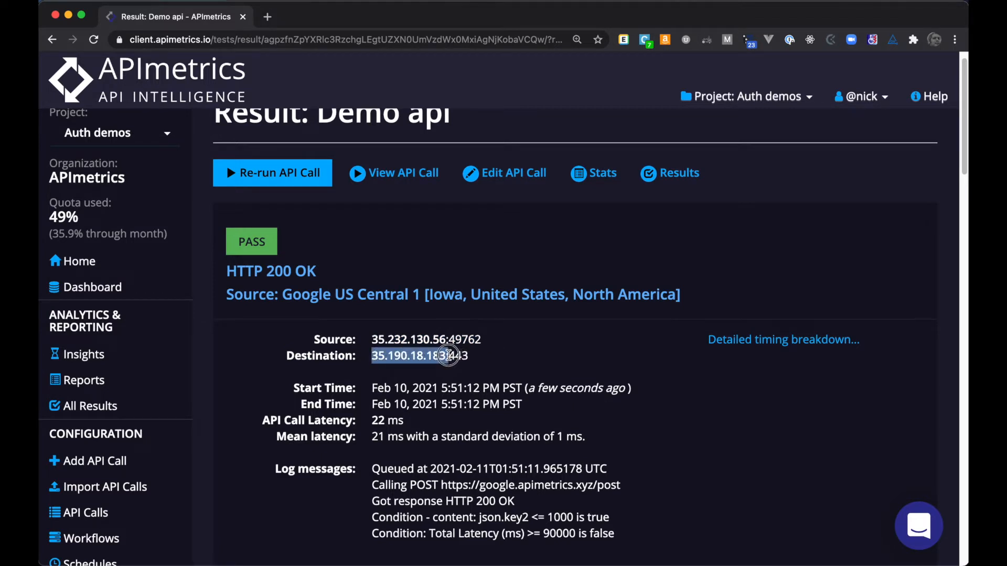
{"action": "left_click", "coordinate": [492, 346]}
Examine the result's start time, latency figures, log messages, timing breakdown chart and percentile gauges.
{"action": "scroll", "coordinate": [542, 360], "scroll_direction": "down", "scroll_amount": 2}
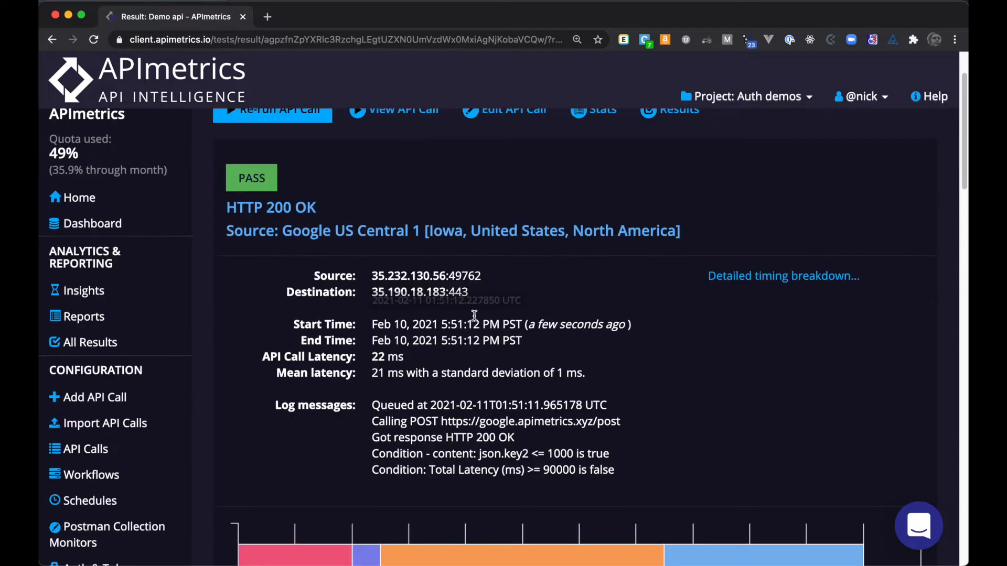
{"action": "mouse_move", "coordinate": [518, 331]}
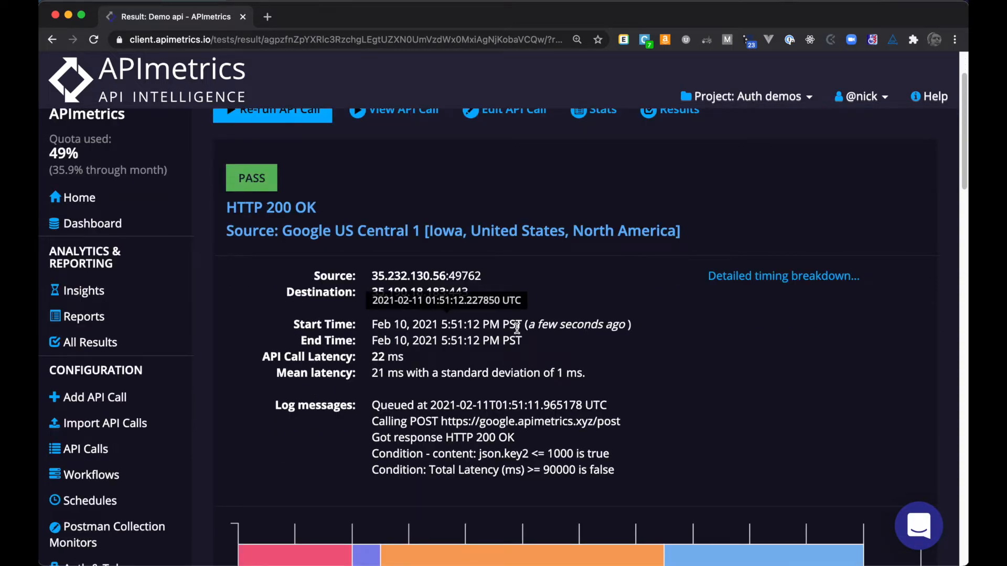
{"action": "mouse_move", "coordinate": [387, 367]}
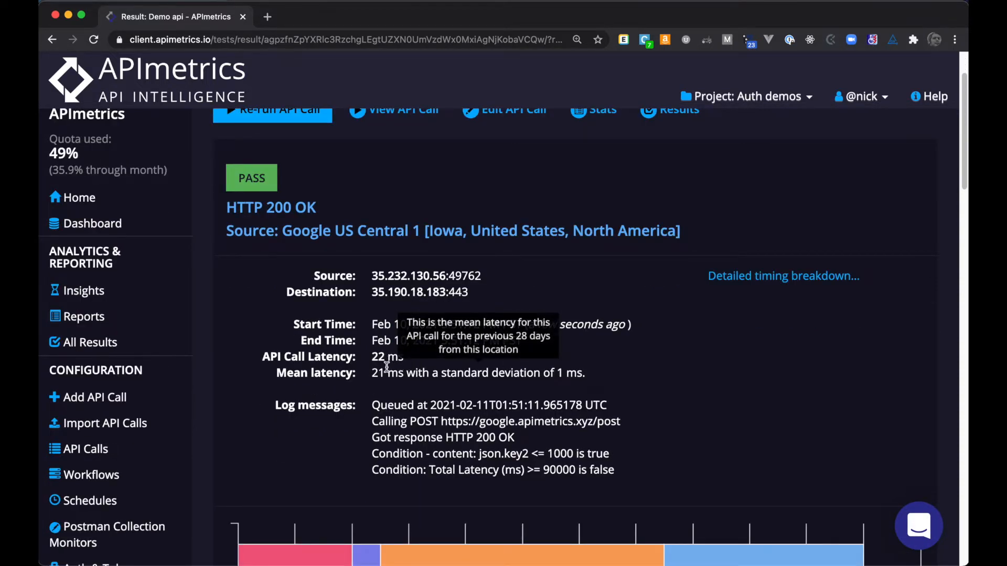
{"action": "scroll", "coordinate": [437, 387], "scroll_direction": "down", "scroll_amount": 2}
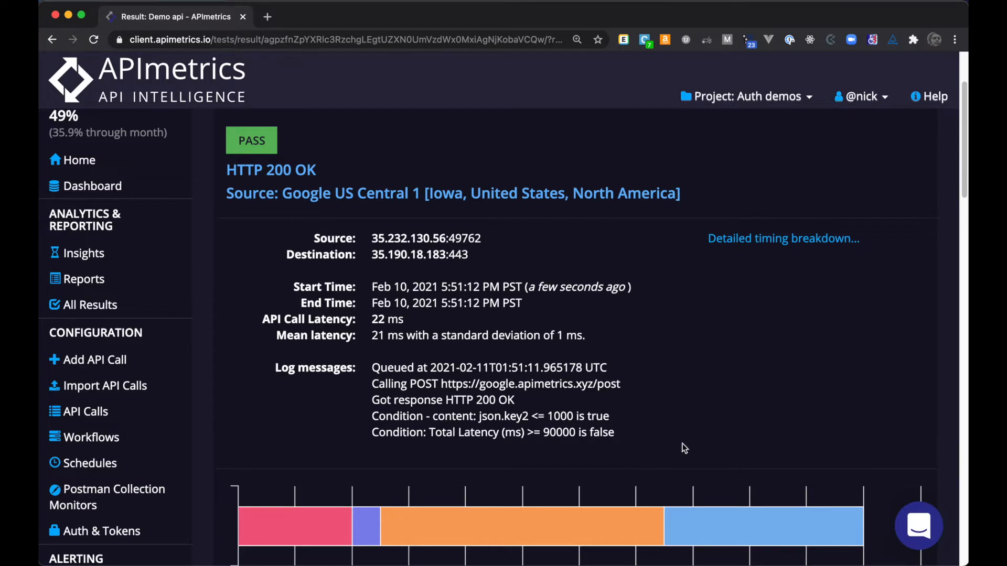
{"action": "scroll", "coordinate": [682, 446], "scroll_direction": "down", "scroll_amount": 5}
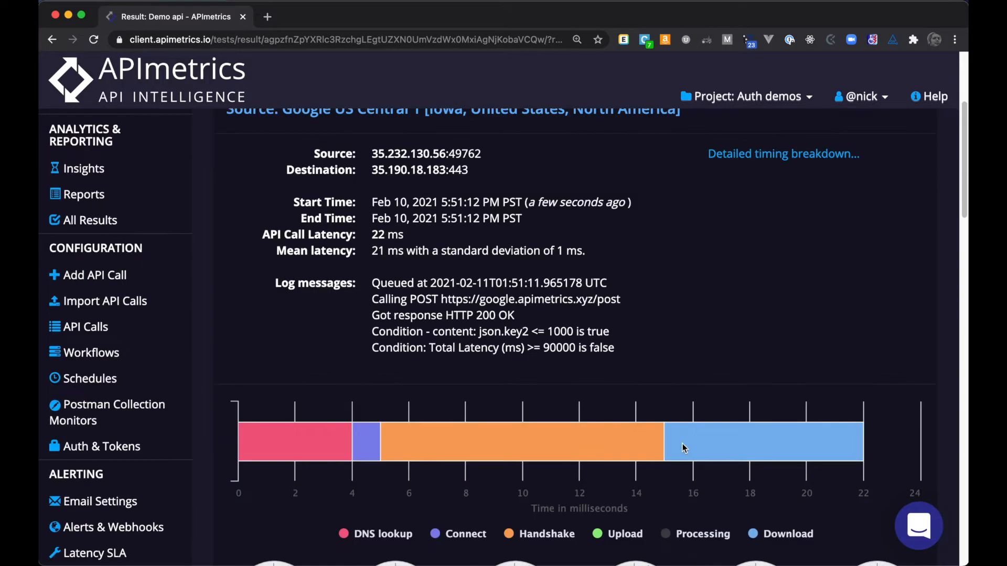
{"action": "scroll", "coordinate": [684, 448], "scroll_direction": "down", "scroll_amount": 2}
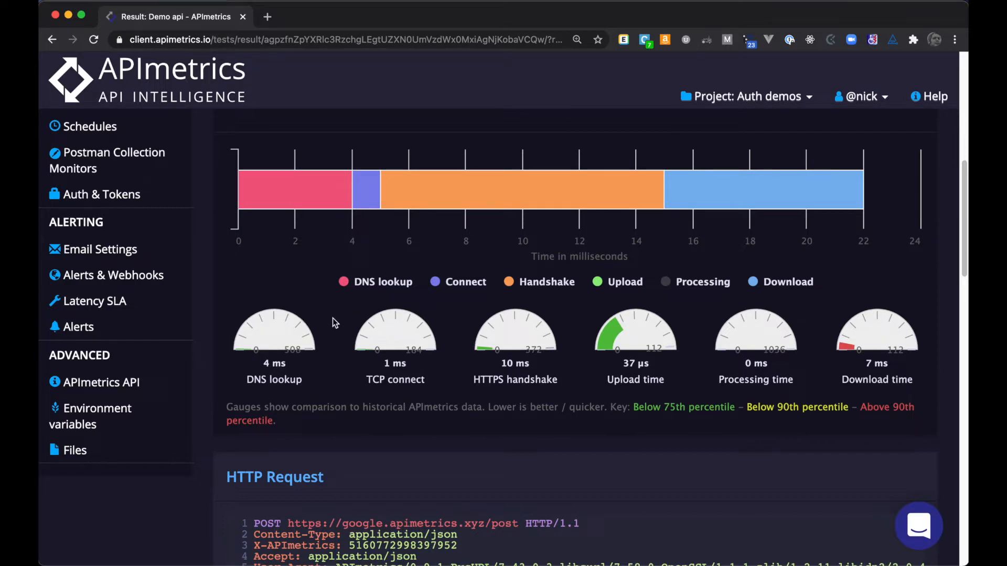
{"action": "mouse_move", "coordinate": [281, 184]}
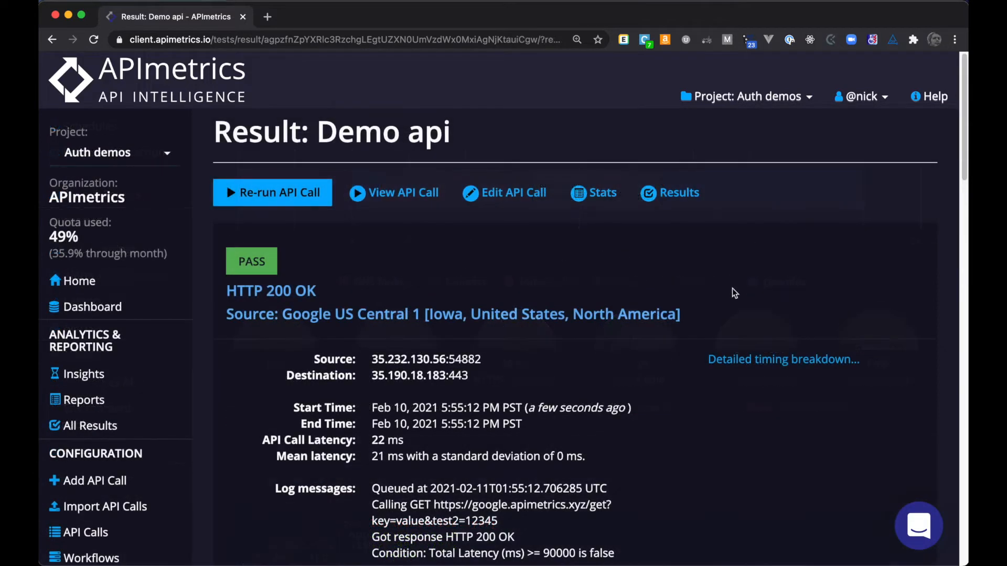
Examine the result's timing breakdown chart, percentile gauges and the HTTP request that was sent.
{"action": "scroll", "coordinate": [733, 287], "scroll_direction": "down", "scroll_amount": 1}
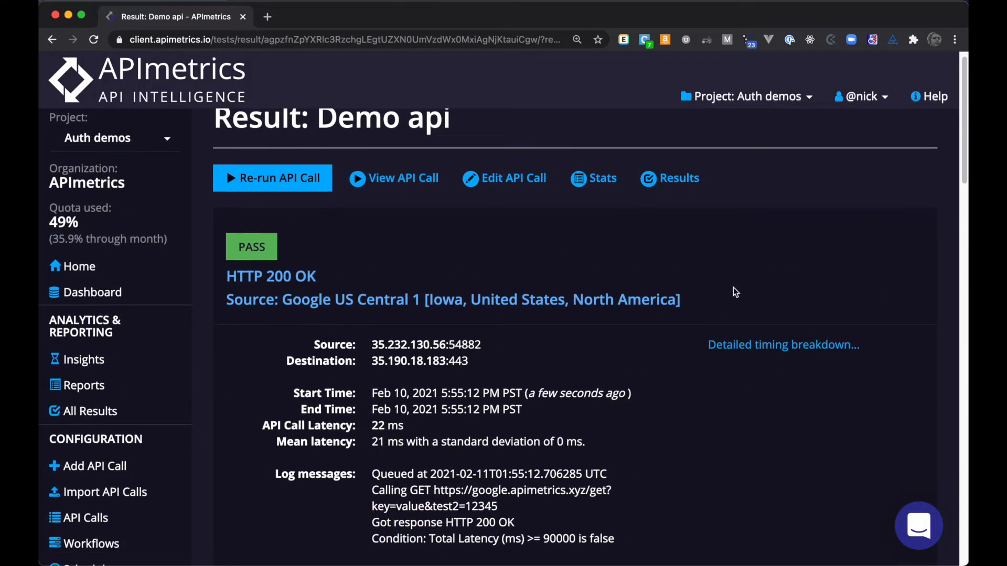
{"action": "scroll", "coordinate": [733, 288], "scroll_direction": "down", "scroll_amount": 10}
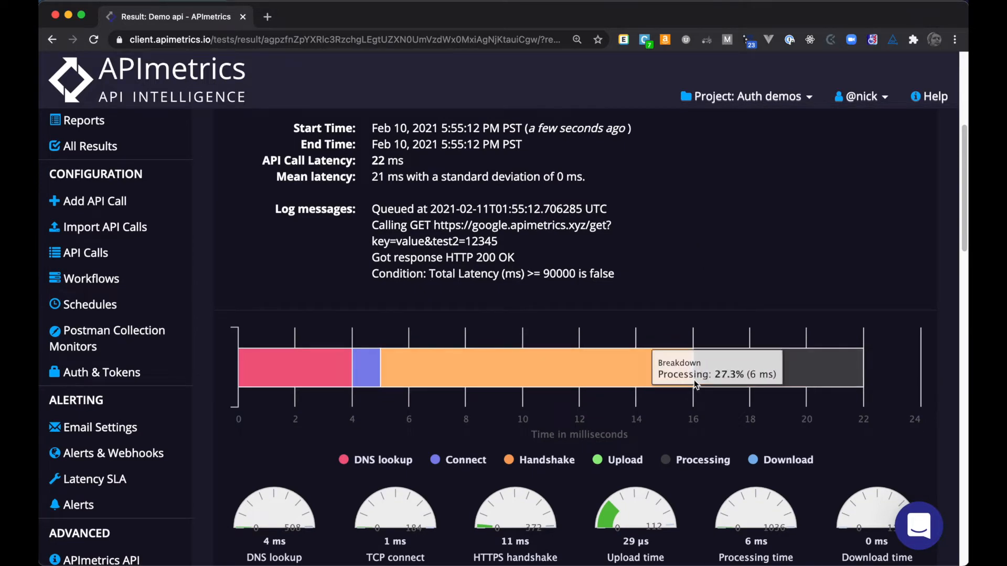
{"action": "scroll", "coordinate": [815, 367], "scroll_direction": "down", "scroll_amount": 3}
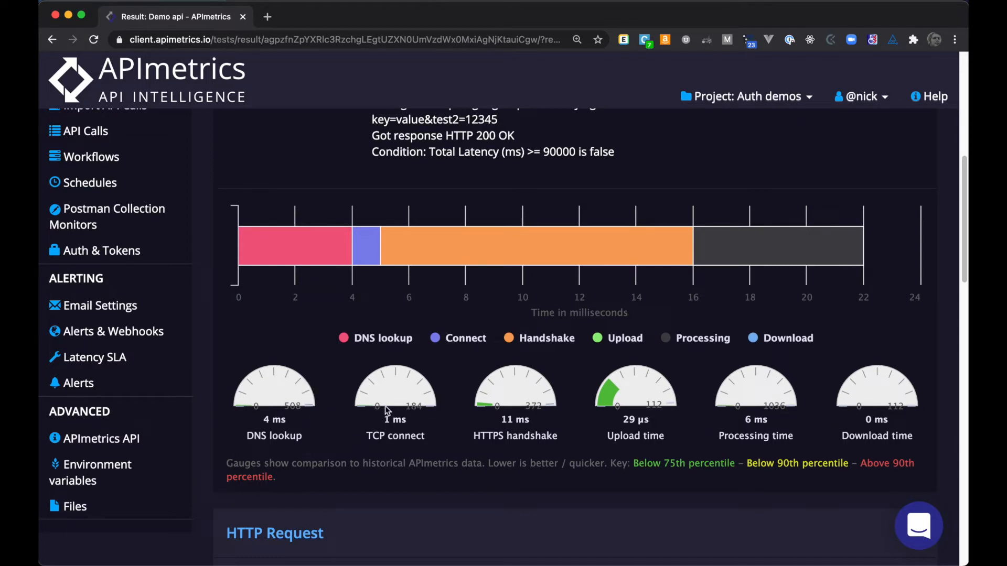
{"action": "scroll", "coordinate": [451, 409], "scroll_direction": "down", "scroll_amount": 7}
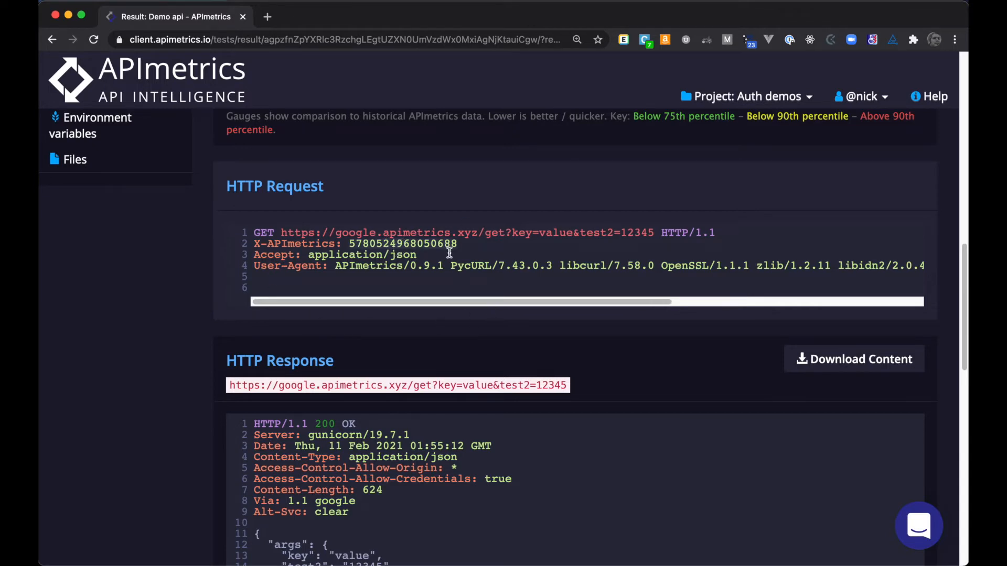
{"action": "left_click", "coordinate": [420, 287]}
Examine the headers and the JSON body in the HTTP response.
{"action": "scroll", "coordinate": [420, 290], "scroll_direction": "down", "scroll_amount": 5}
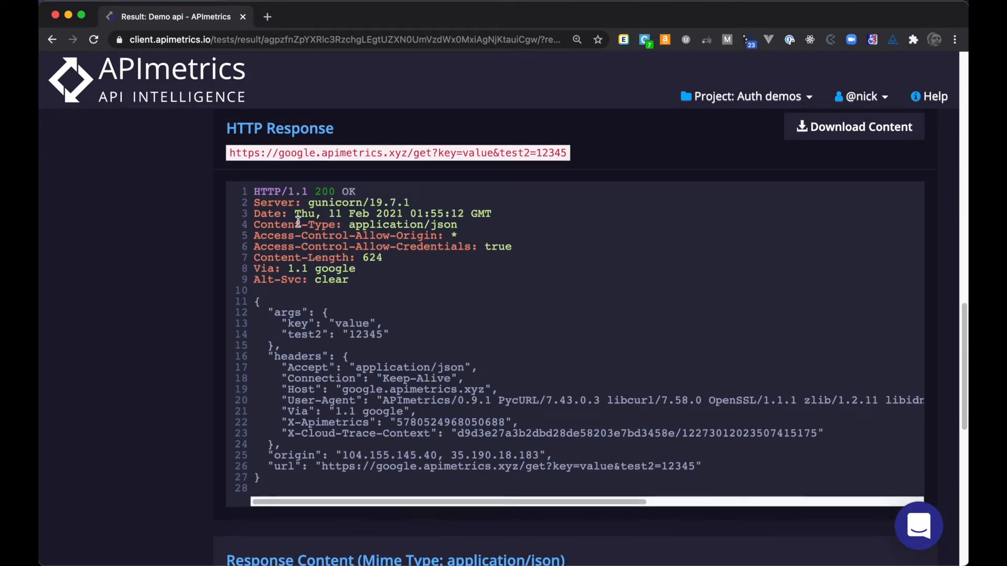
{"action": "left_click_drag", "start_coordinate": [362, 289], "coordinate": [238, 204]}
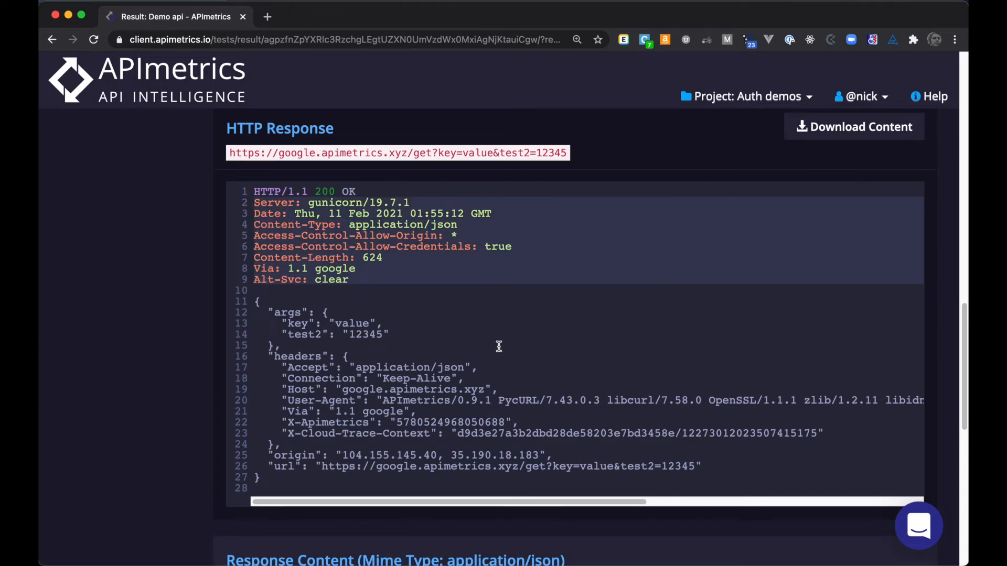
{"action": "left_click", "coordinate": [447, 320]}
{"action": "left_click_drag", "start_coordinate": [257, 310], "coordinate": [315, 486]}
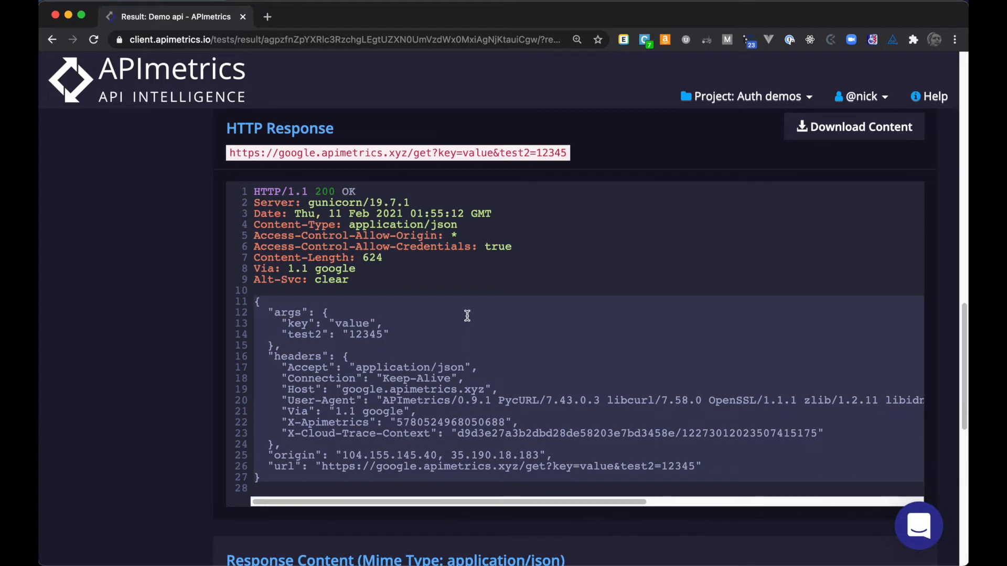
Examine the formatted JSON response content and the runtime variables, and return to the result summary.
{"action": "scroll", "coordinate": [467, 315], "scroll_direction": "down", "scroll_amount": 6}
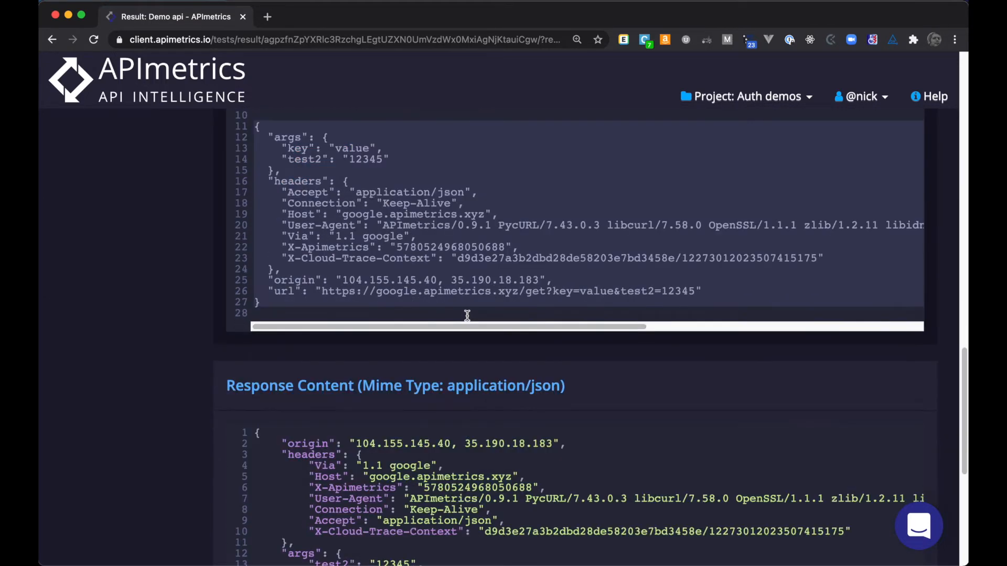
{"action": "left_click_drag", "start_coordinate": [254, 313], "coordinate": [380, 491]}
{"action": "left_click", "coordinate": [455, 446]}
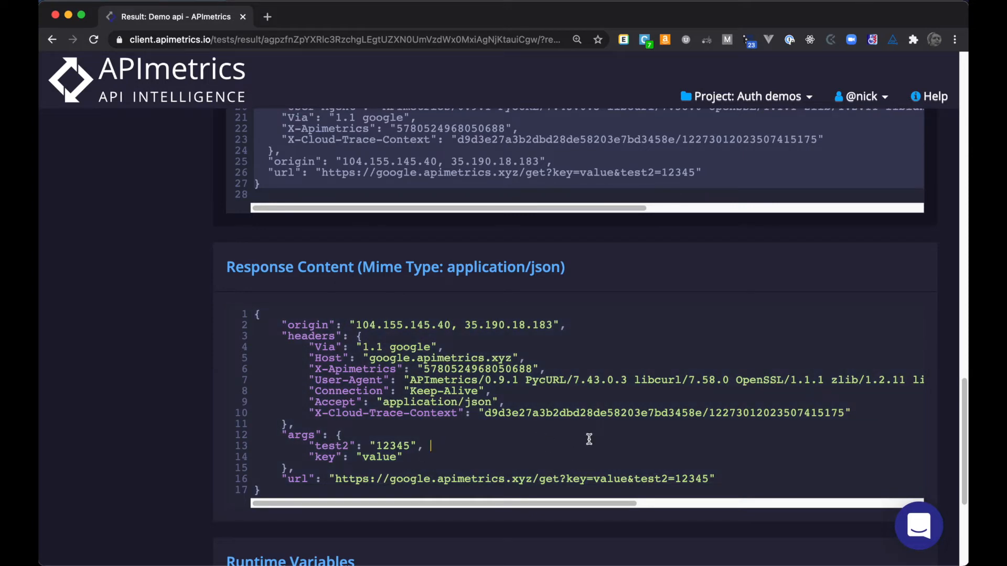
{"action": "scroll", "coordinate": [440, 472], "scroll_direction": "down", "scroll_amount": 3}
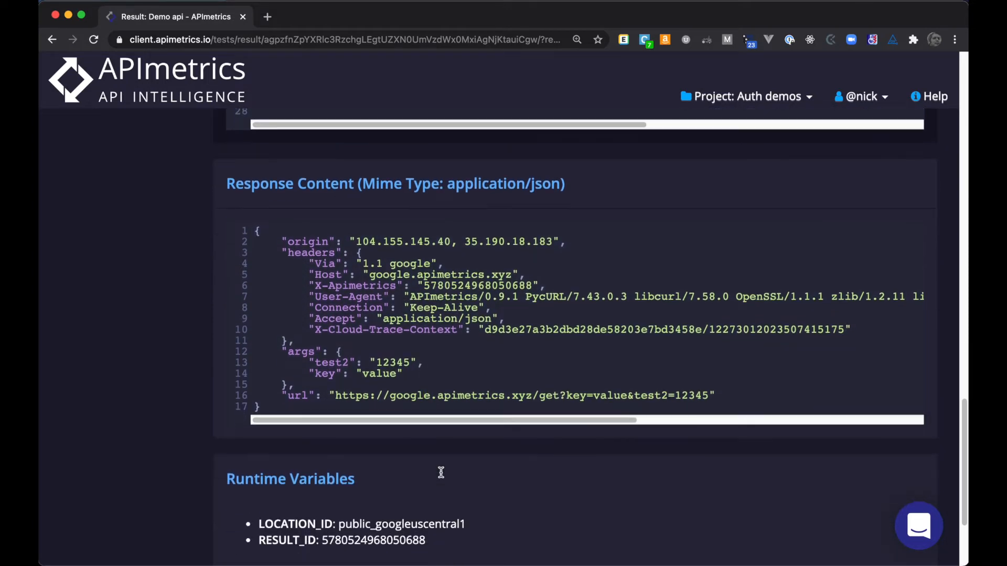
{"action": "scroll", "coordinate": [365, 493], "scroll_direction": "down", "scroll_amount": 1}
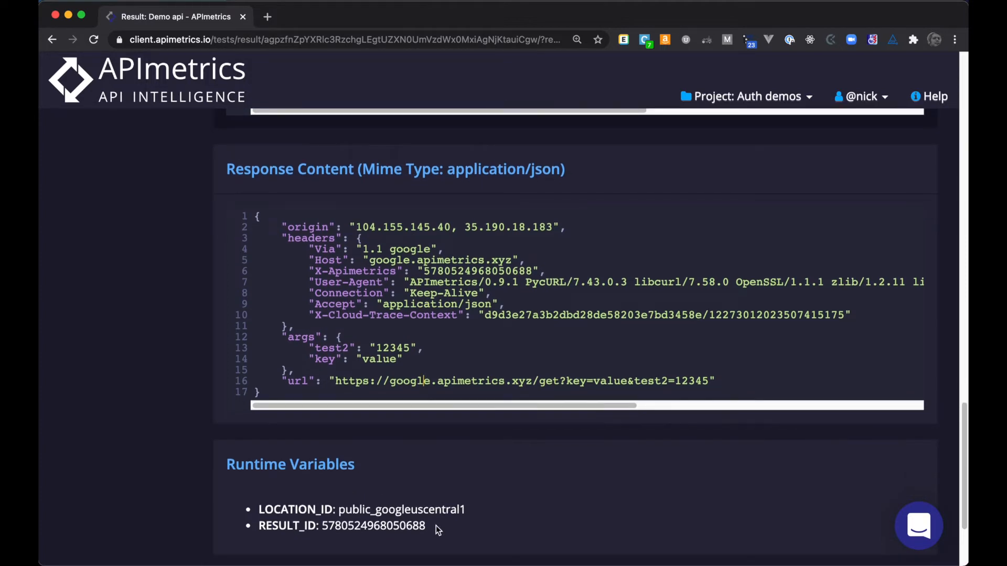
{"action": "left_click_drag", "start_coordinate": [460, 540], "coordinate": [247, 504]}
{"action": "left_click", "coordinate": [580, 499]}
{"action": "scroll", "coordinate": [653, 405], "scroll_direction": "up", "scroll_amount": 15}
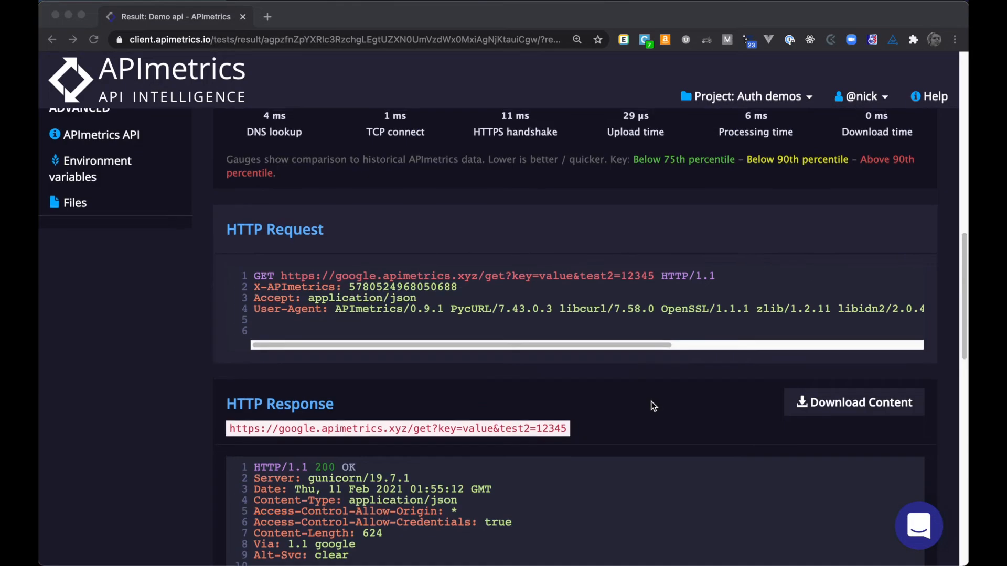
{"action": "scroll", "coordinate": [652, 405], "scroll_direction": "up", "scroll_amount": 3}
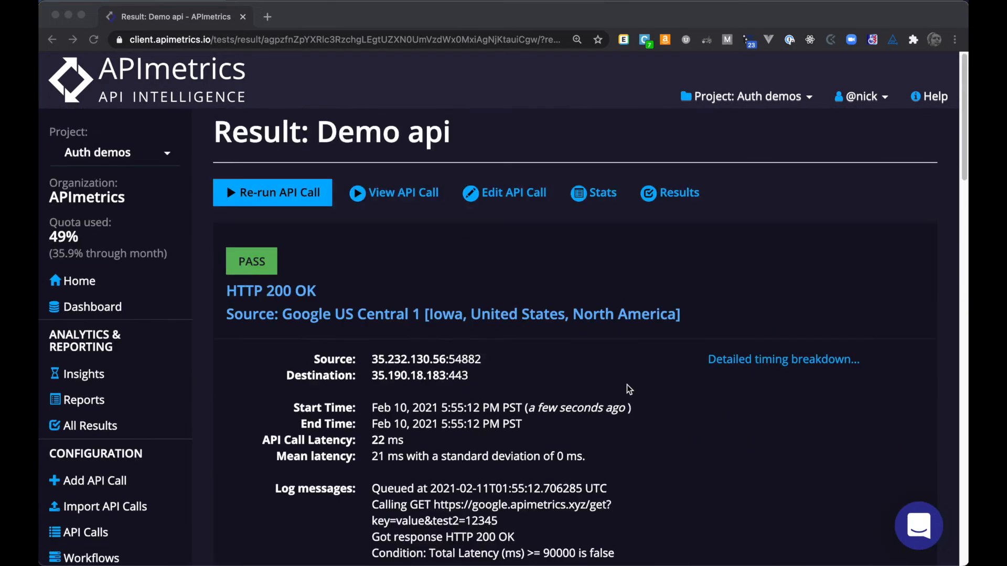
{"action": "left_click", "coordinate": [508, 194]}
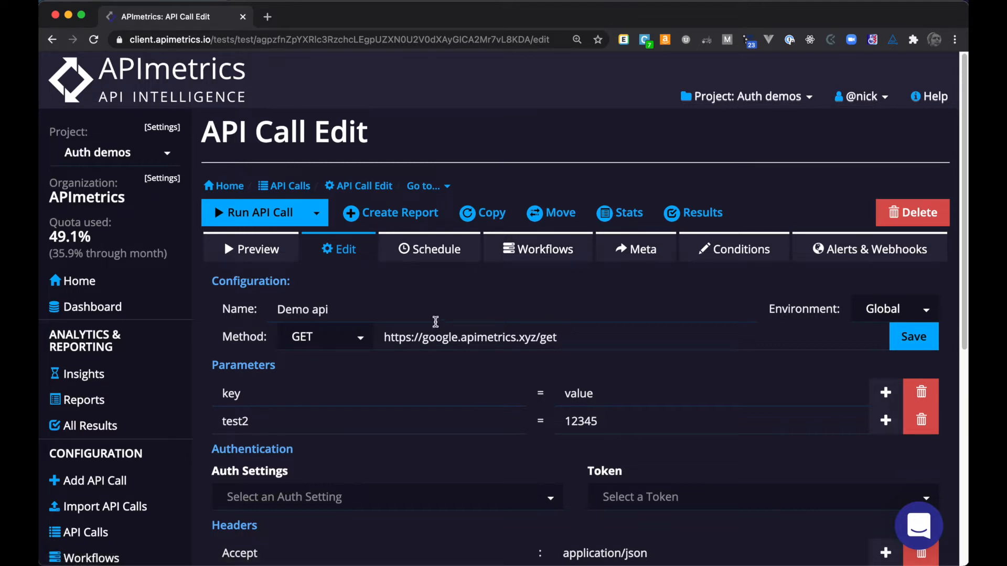
{"action": "double_click", "coordinate": [548, 337]}
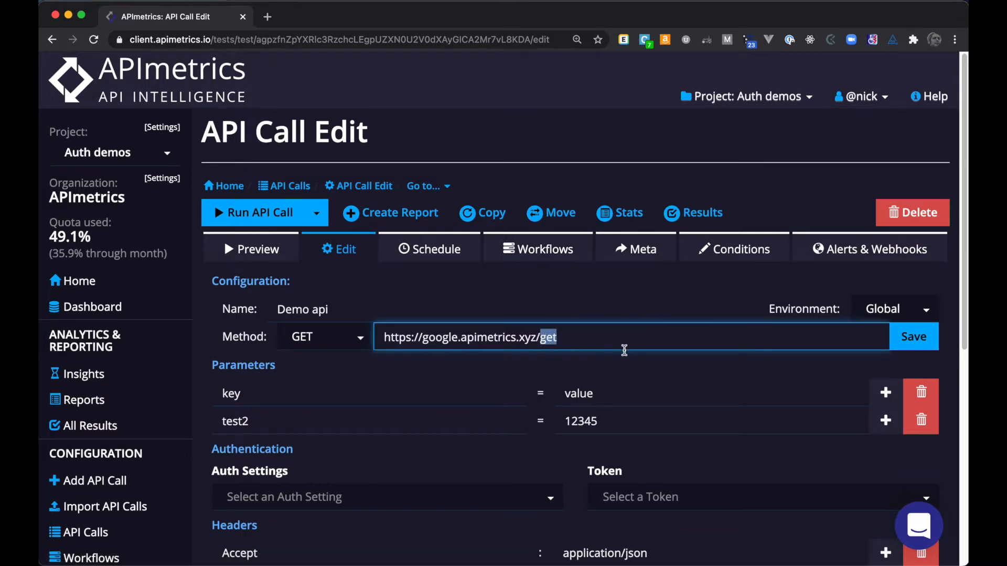
{"action": "type", "text": "post"}
{"action": "left_click", "coordinate": [287, 339]}
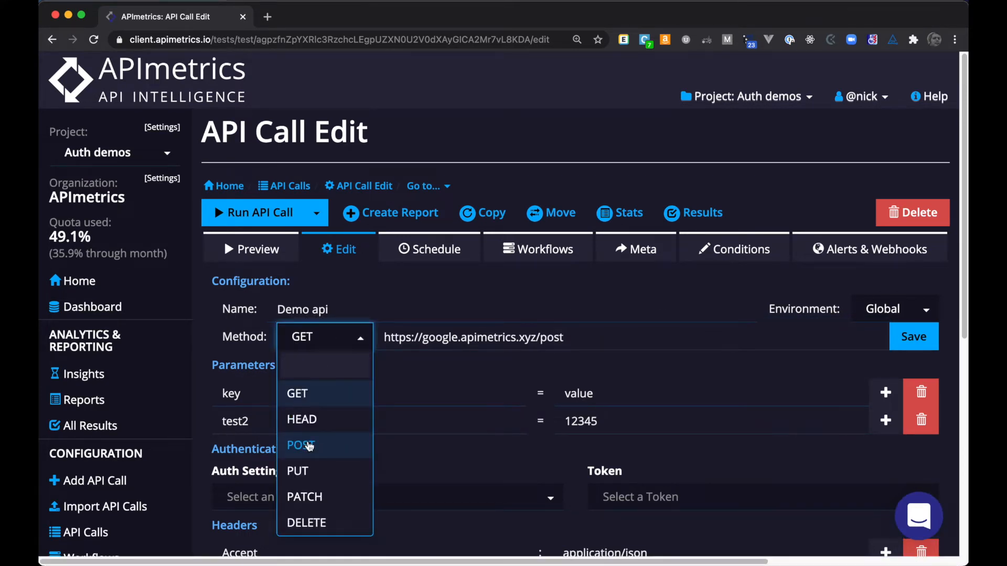
{"action": "left_click", "coordinate": [309, 446]}
Remove both URL parameters, key and test2, from the API call.
{"action": "scroll", "coordinate": [422, 382], "scroll_direction": "down", "scroll_amount": 2}
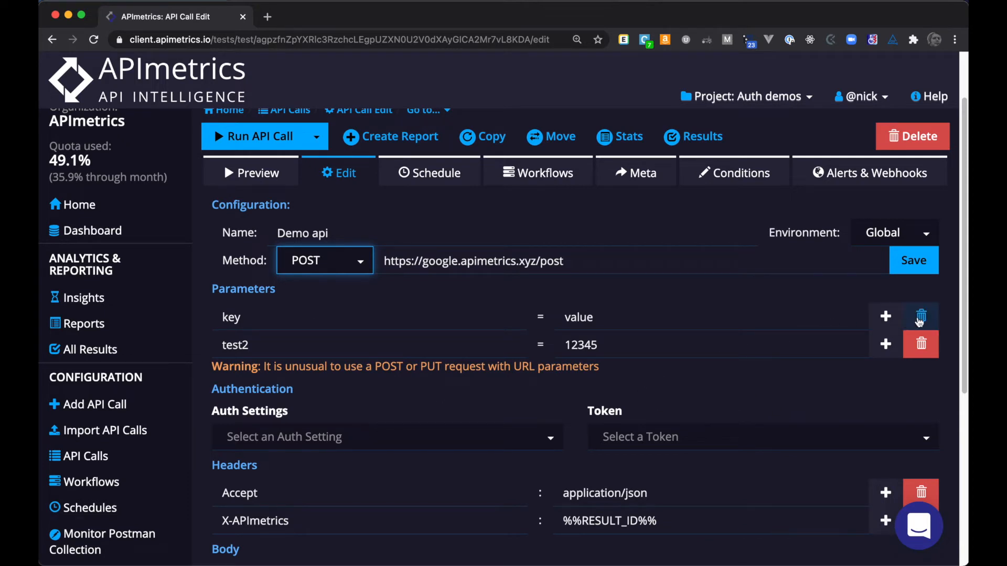
{"action": "left_click", "coordinate": [920, 317]}
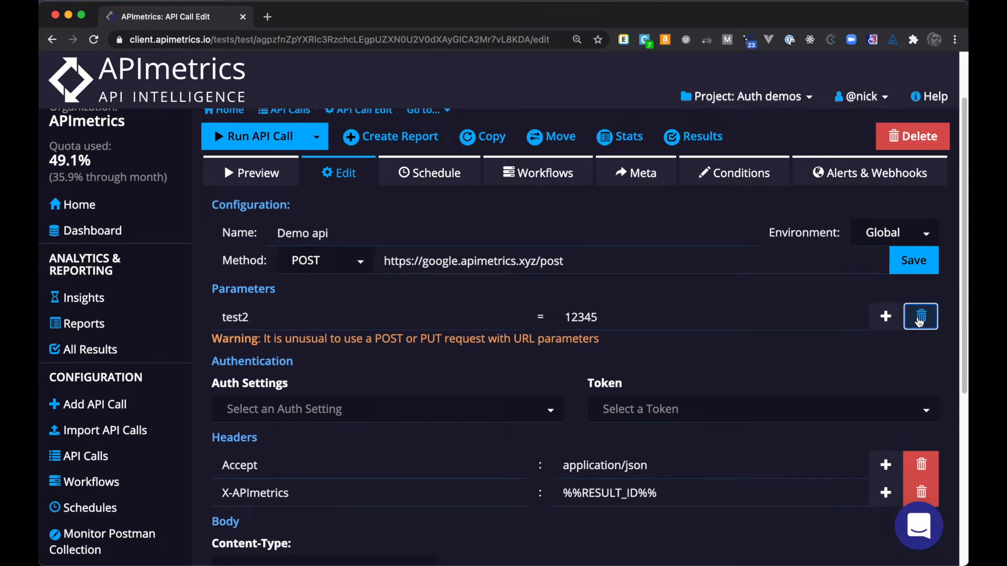
{"action": "left_click", "coordinate": [921, 317]}
Set the content type of the request body to URL encoded.
{"action": "scroll", "coordinate": [548, 357], "scroll_direction": "down", "scroll_amount": 2}
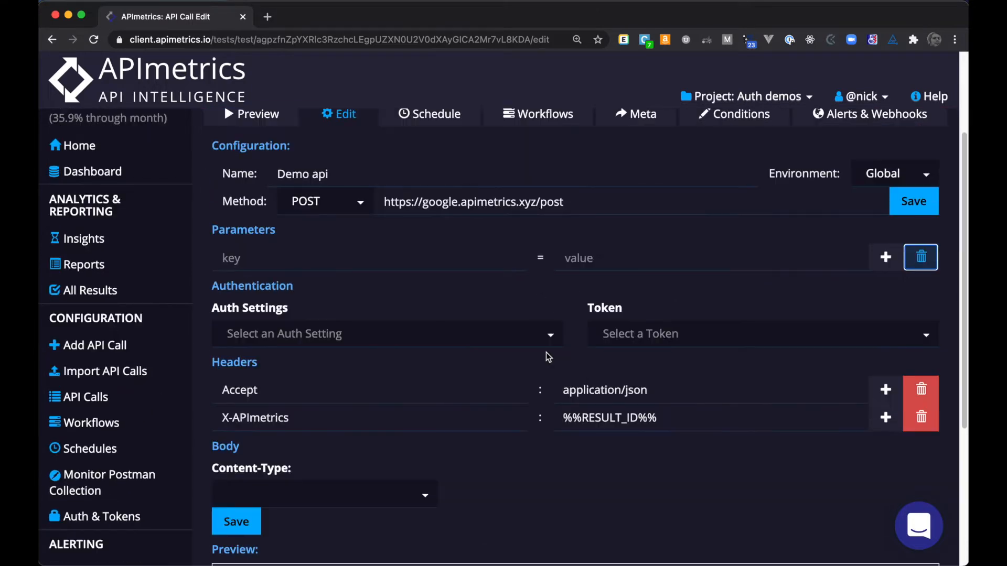
{"action": "scroll", "coordinate": [546, 352], "scroll_direction": "down", "scroll_amount": 2}
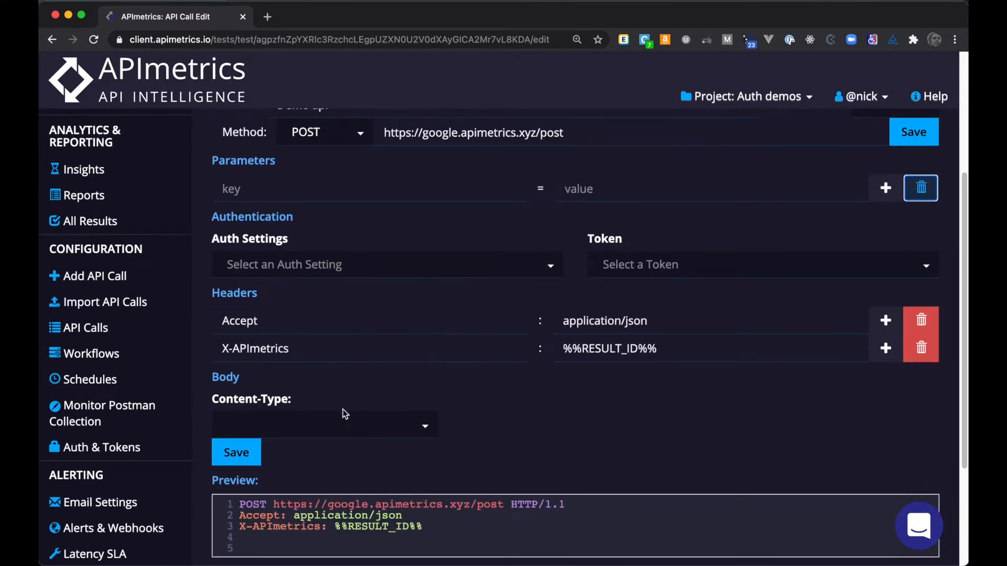
{"action": "left_click", "coordinate": [334, 428]}
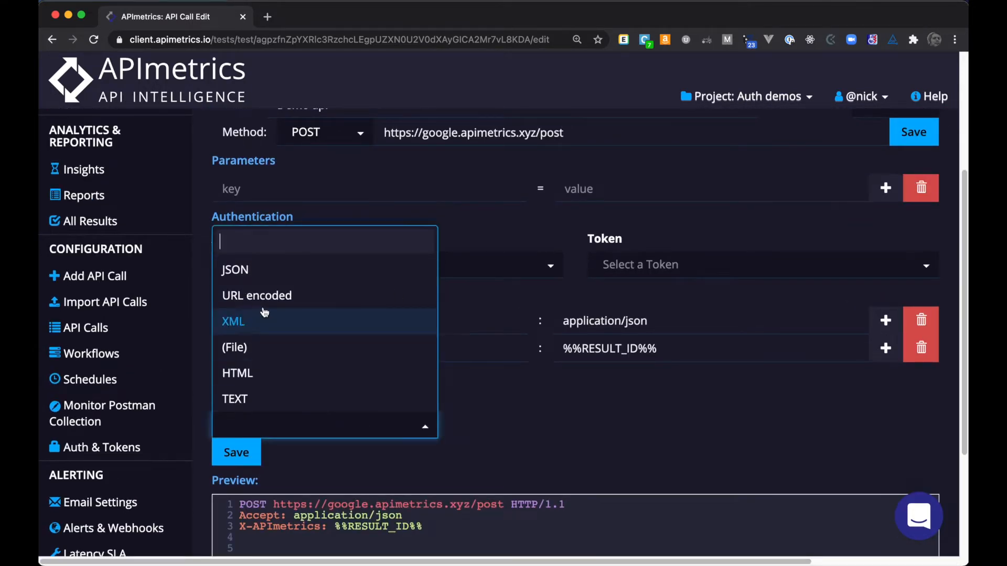
{"action": "left_click", "coordinate": [282, 301]}
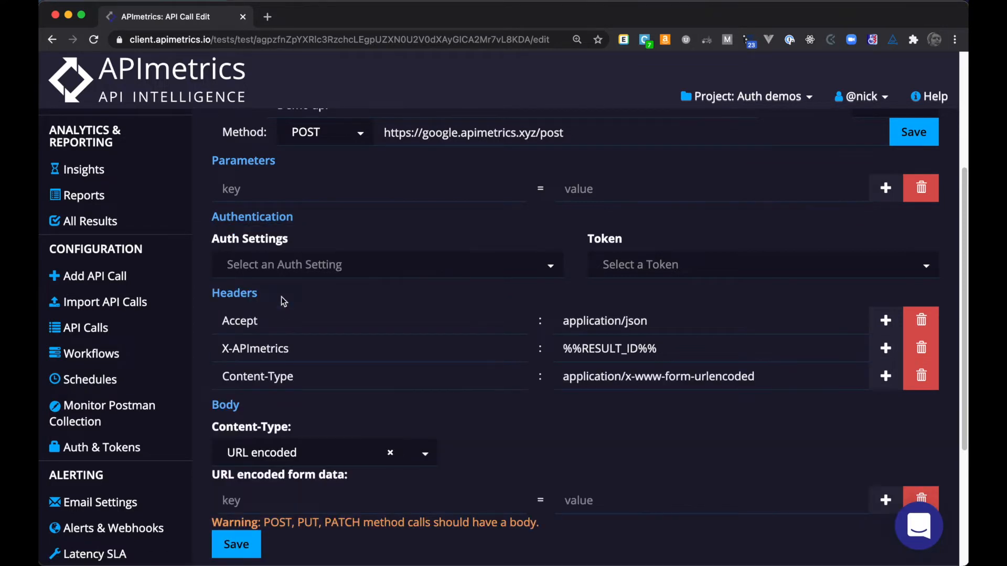
{"action": "scroll", "coordinate": [356, 436], "scroll_direction": "down", "scroll_amount": 3}
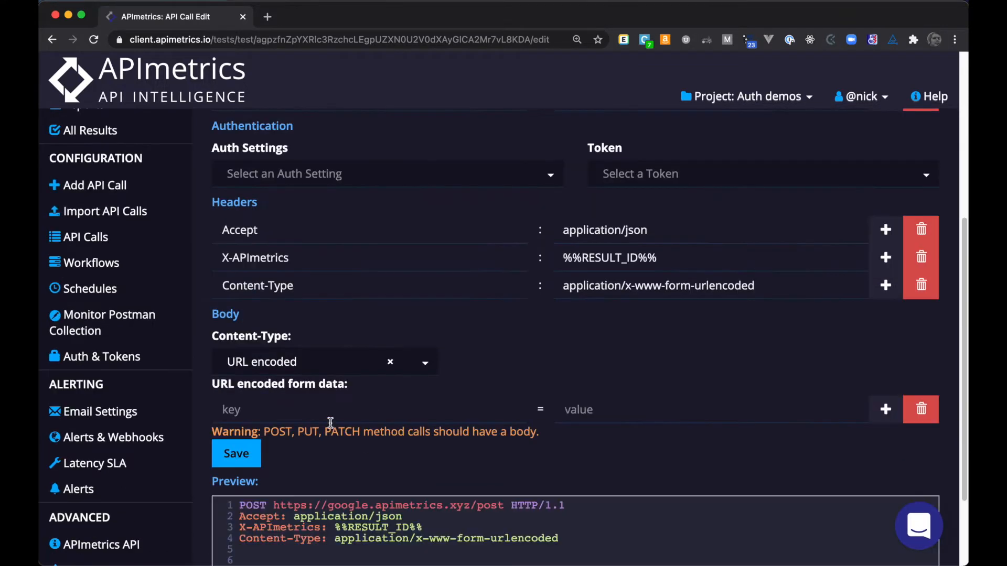
Switch the body content type to JSON, enter { "asdf": 1234 } spread over several lines, and clear the body data.
{"action": "left_click", "coordinate": [303, 362]}
{"action": "left_click", "coordinate": [275, 217]}
{"action": "left_click", "coordinate": [291, 405]}
{"action": "type", "text": "{ \"asdf\": 1234 }"}
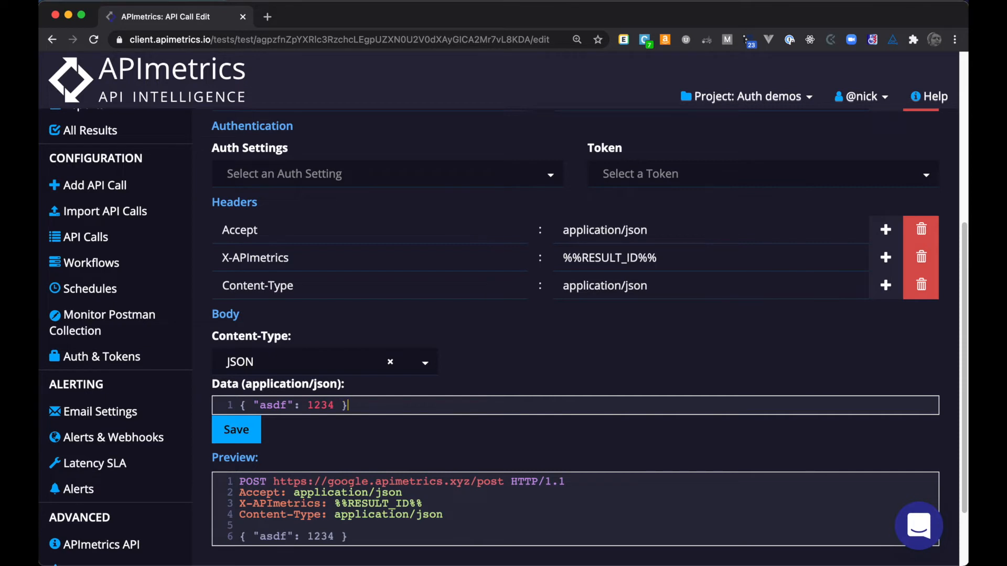
{"action": "key", "text": "Left"}
{"action": "key", "text": "Return"}
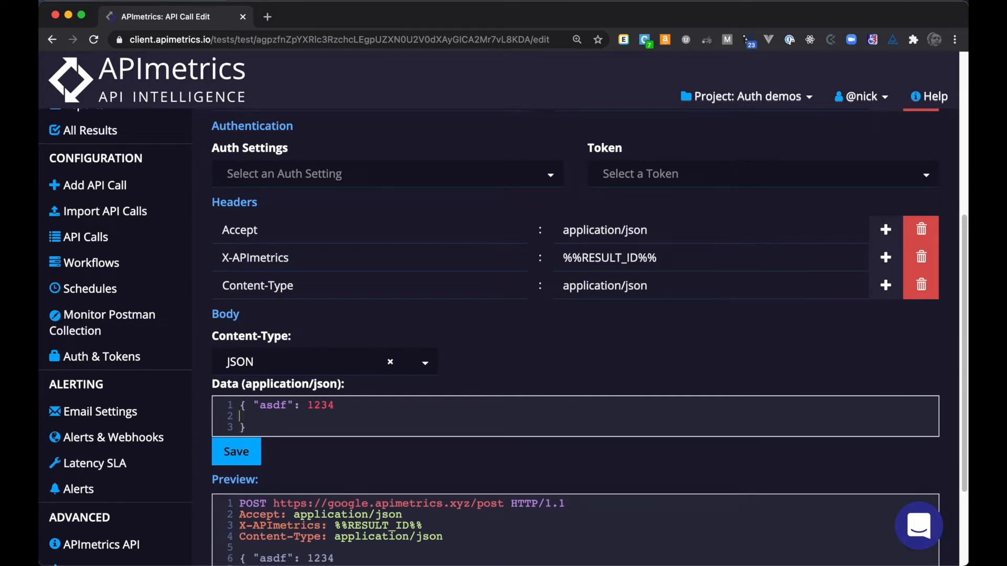
{"action": "key", "text": "Return"}
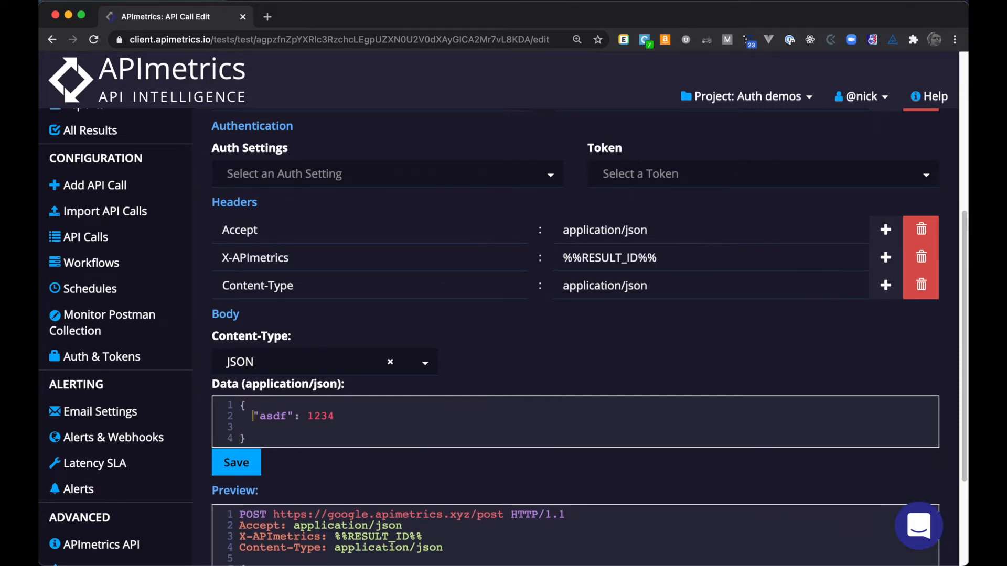
{"action": "key", "text": "ctrl+a"}
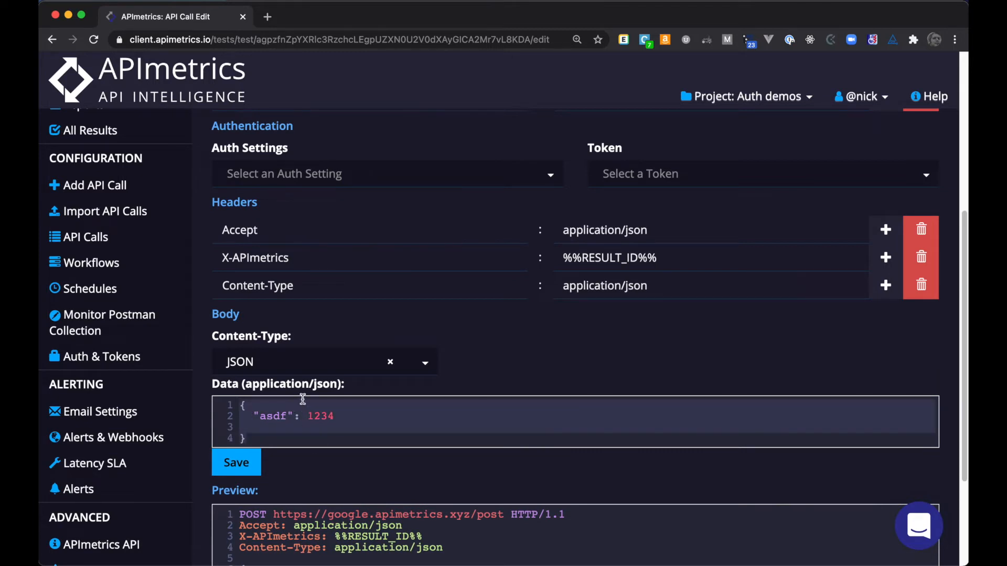
{"action": "key", "text": "BackSpace"}
Switch the body content type back to URL encoded and enter a form data pair with key "key" and value "value".
{"action": "left_click", "coordinate": [286, 364]}
{"action": "left_click", "coordinate": [276, 232]}
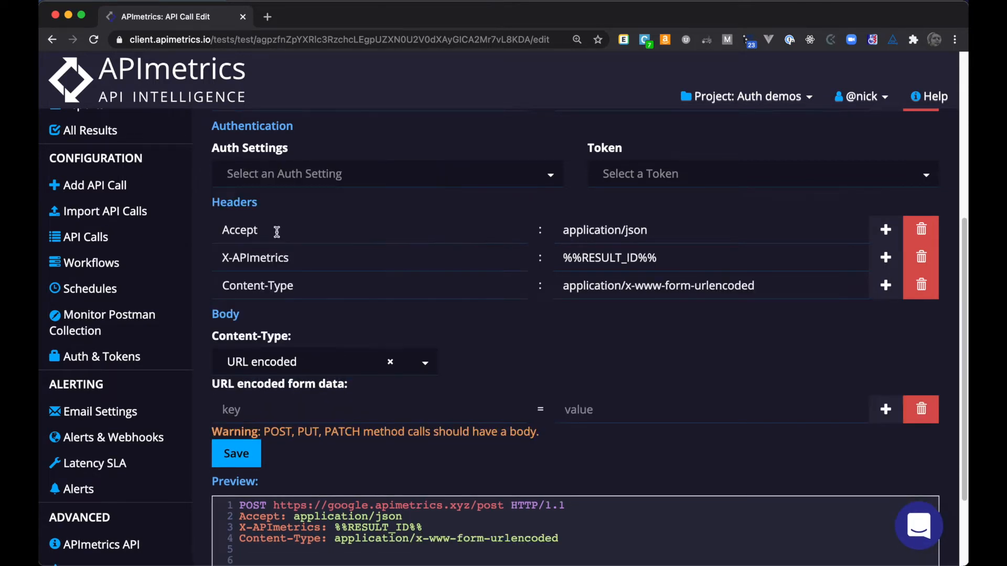
{"action": "left_click", "coordinate": [292, 412]}
{"action": "type", "text": "test"}
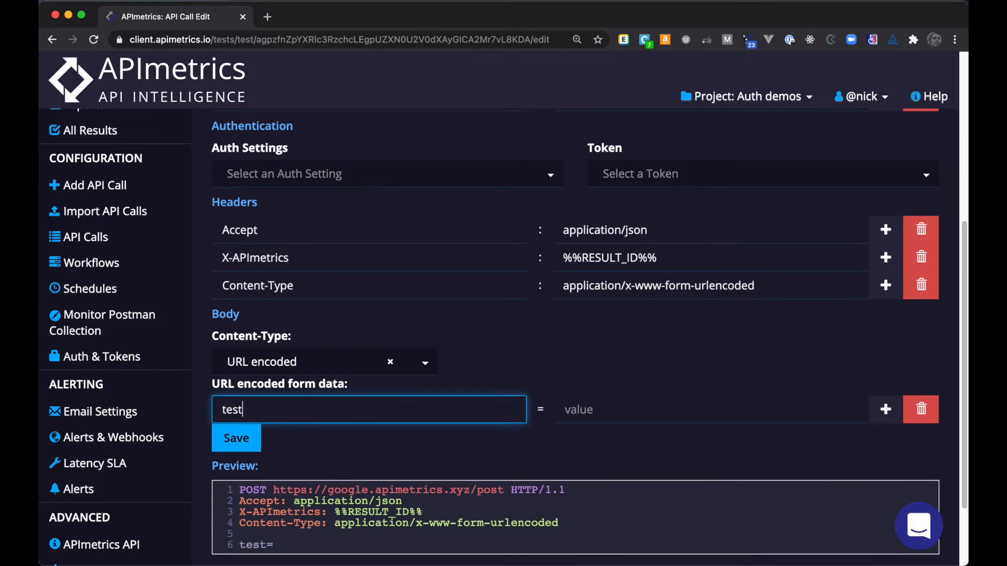
{"action": "key", "text": "BackSpace"}
{"action": "key", "text": "BackSpace"}
{"action": "key", "text": "BackSpace"}
{"action": "key", "text": "BackSpace"}
{"action": "type", "text": "key"}
{"action": "key", "text": "Tab"}
{"action": "type", "text": "value"}
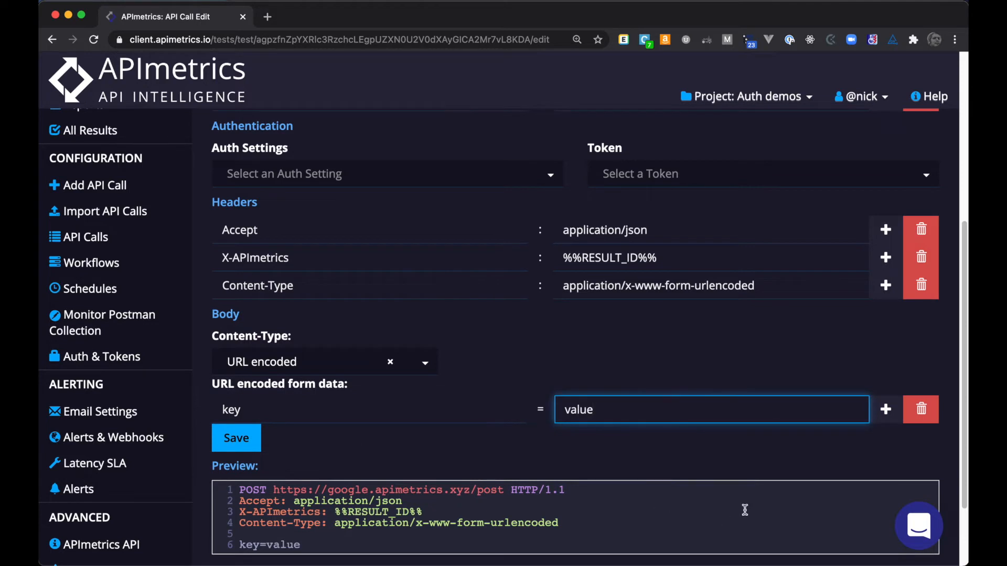
Add a second form data pair, test2 = 12345, and save the API call.
{"action": "left_click", "coordinate": [884, 412]}
{"action": "left_click", "coordinate": [283, 434]}
{"action": "type", "text": "test2"}
{"action": "key", "text": "Tab"}
{"action": "type", "text": "12345"}
{"action": "scroll", "coordinate": [294, 411], "scroll_direction": "down", "scroll_amount": 1}
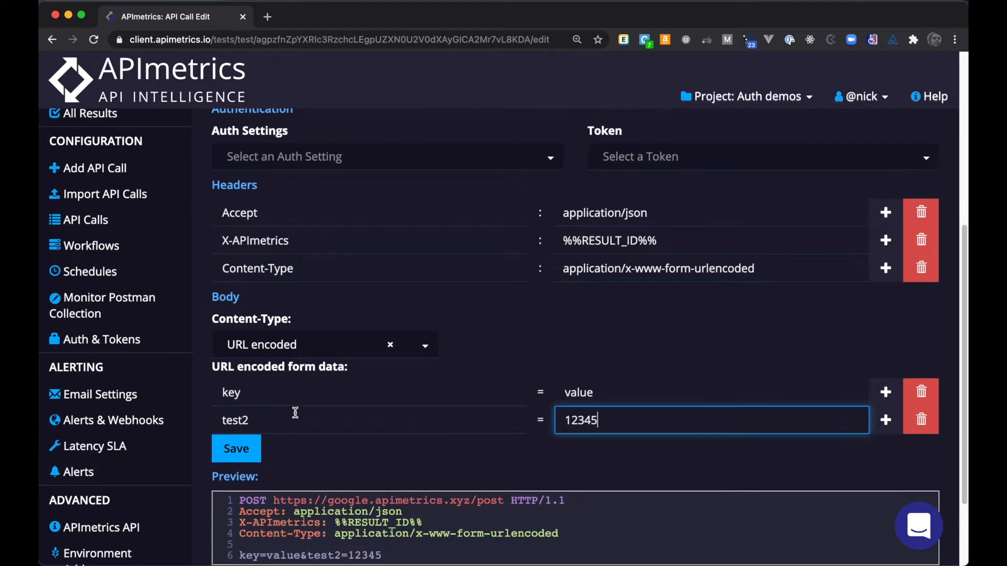
{"action": "left_click", "coordinate": [254, 448]}
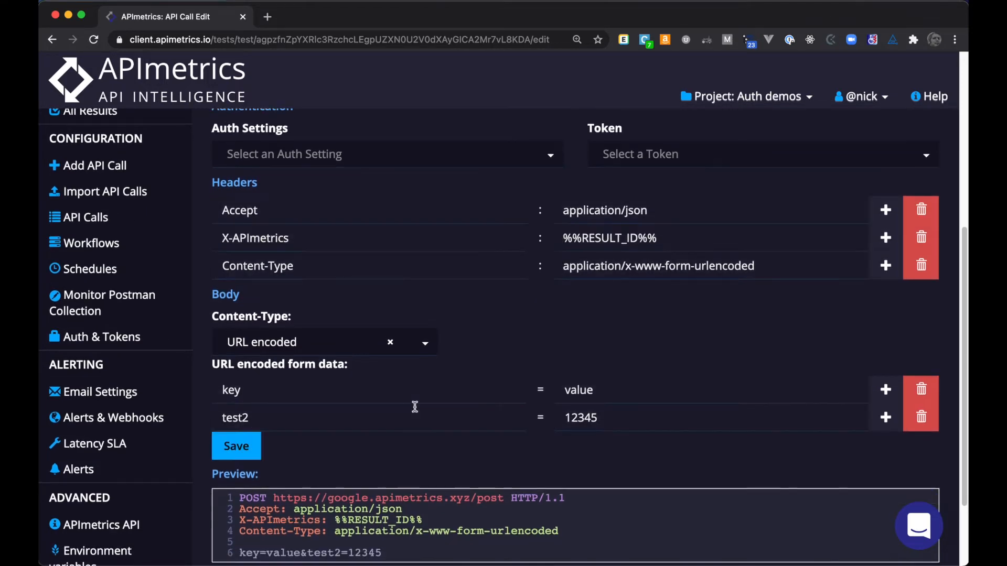
Review the POST request line and the Content-Type header in the request preview.
{"action": "scroll", "coordinate": [415, 407], "scroll_direction": "down", "scroll_amount": 3}
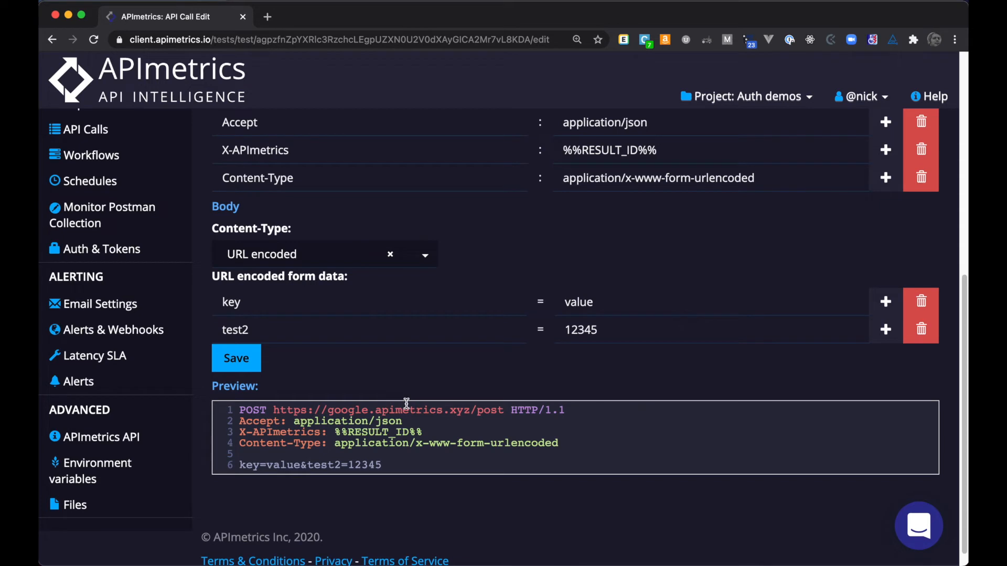
{"action": "left_click_drag", "start_coordinate": [502, 404], "coordinate": [668, 405]}
{"action": "left_click", "coordinate": [504, 410]}
{"action": "left_click", "coordinate": [244, 443]}
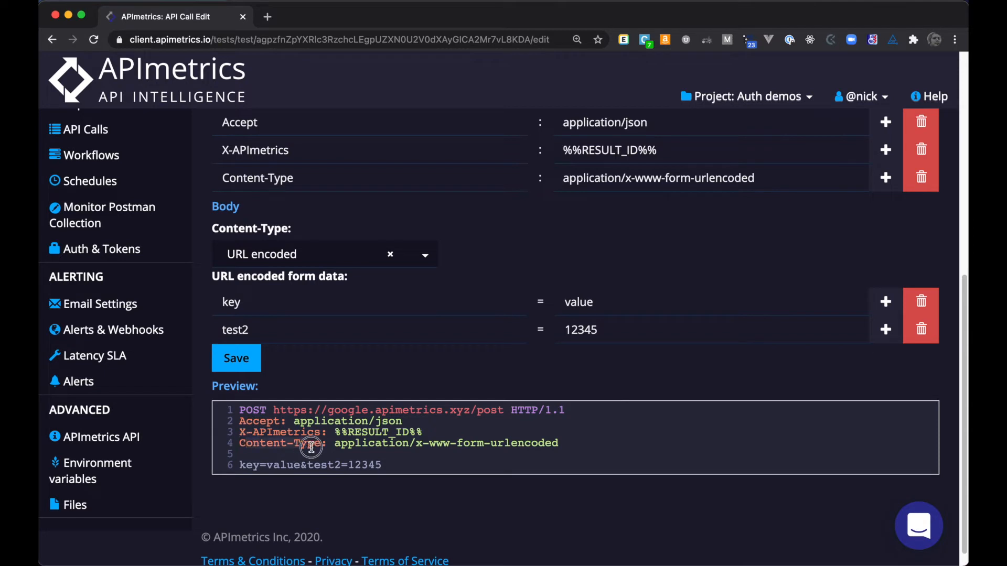
{"action": "left_click_drag", "start_coordinate": [561, 444], "coordinate": [329, 443]}
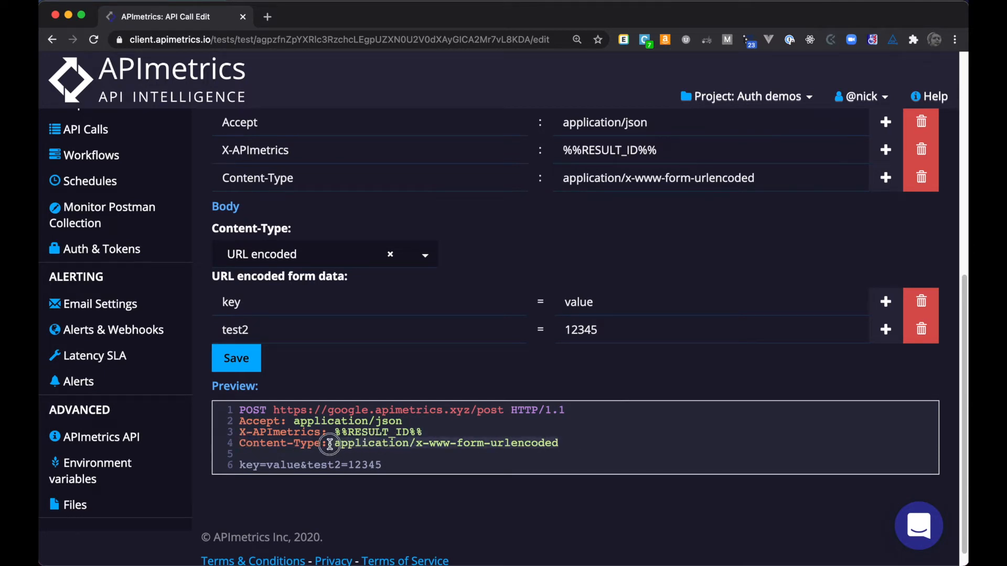
Check the form data line in the request preview, run the POST call, and view the HTTP response in its result.
{"action": "left_click_drag", "start_coordinate": [412, 472], "coordinate": [220, 465]}
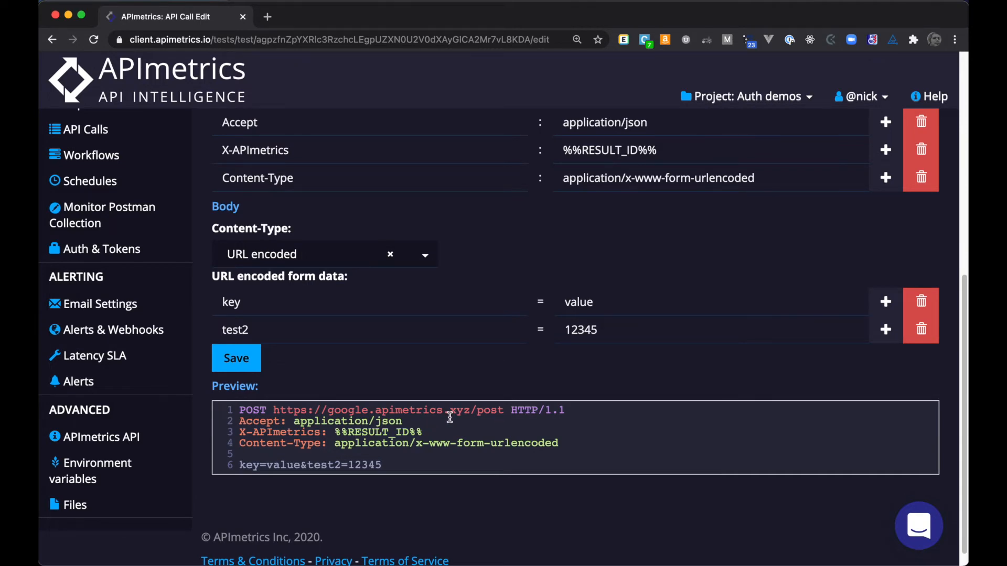
{"action": "scroll", "coordinate": [450, 417], "scroll_direction": "up", "scroll_amount": 10}
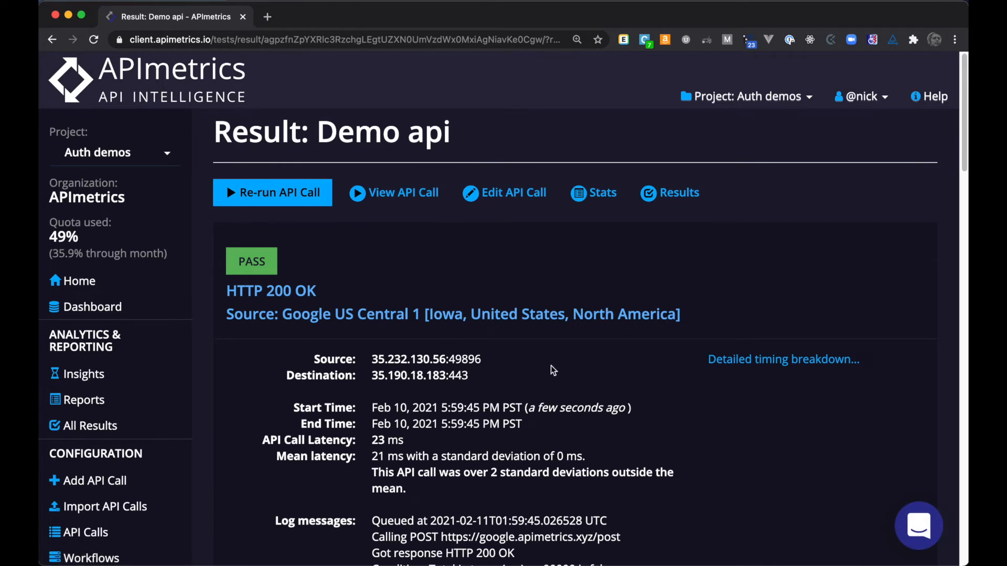
{"action": "scroll", "coordinate": [553, 371], "scroll_direction": "down", "scroll_amount": 15}
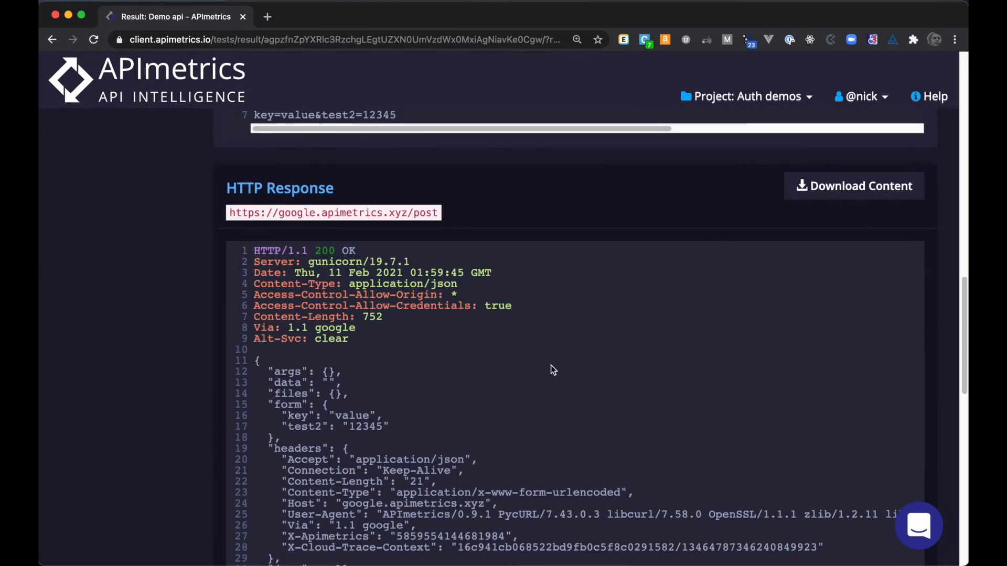
{"action": "scroll", "coordinate": [552, 367], "scroll_direction": "down", "scroll_amount": 3}
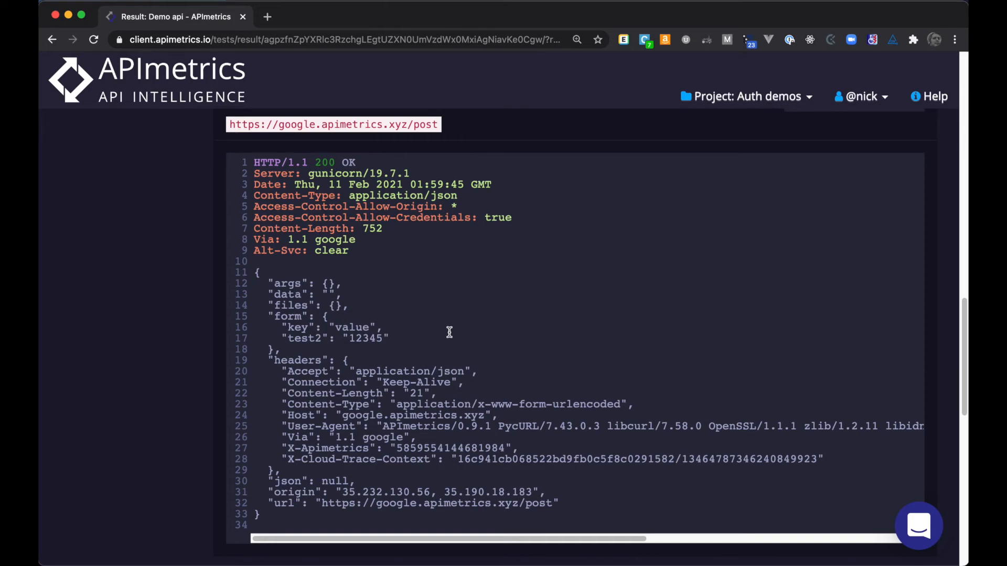
{"action": "scroll", "coordinate": [396, 325], "scroll_direction": "down", "scroll_amount": 10}
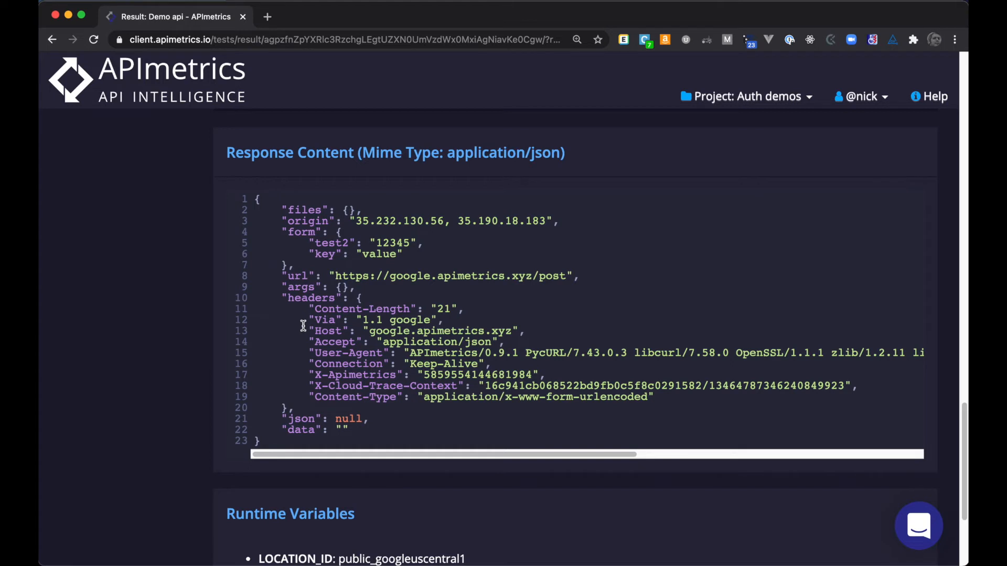
Examine the returned form values for test2 and key in the result's JSON response content.
{"action": "double_click", "coordinate": [329, 245]}
{"action": "left_click", "coordinate": [426, 242]}
{"action": "left_click_drag", "start_coordinate": [426, 242], "coordinate": [355, 241]}
{"action": "double_click", "coordinate": [397, 241]}
{"action": "left_click", "coordinate": [457, 258]}
{"action": "scroll", "coordinate": [461, 252], "scroll_direction": "down", "scroll_amount": 1}
{"action": "scroll", "coordinate": [468, 248], "scroll_direction": "down", "scroll_amount": 1}
{"action": "scroll", "coordinate": [468, 248], "scroll_direction": "up", "scroll_amount": 1}
{"action": "scroll", "coordinate": [469, 248], "scroll_direction": "down", "scroll_amount": 1}
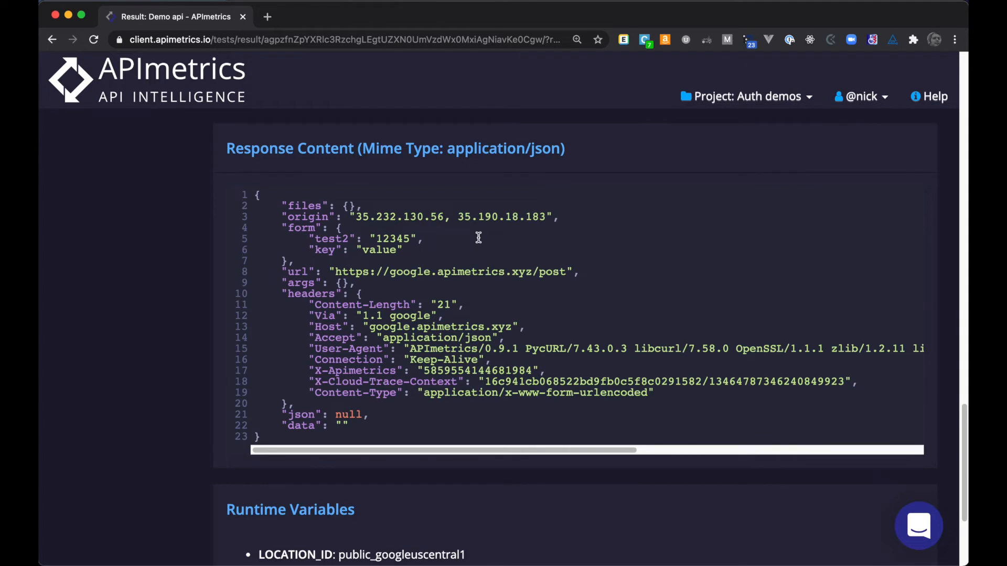
{"action": "scroll", "coordinate": [483, 251], "scroll_direction": "down", "scroll_amount": 3}
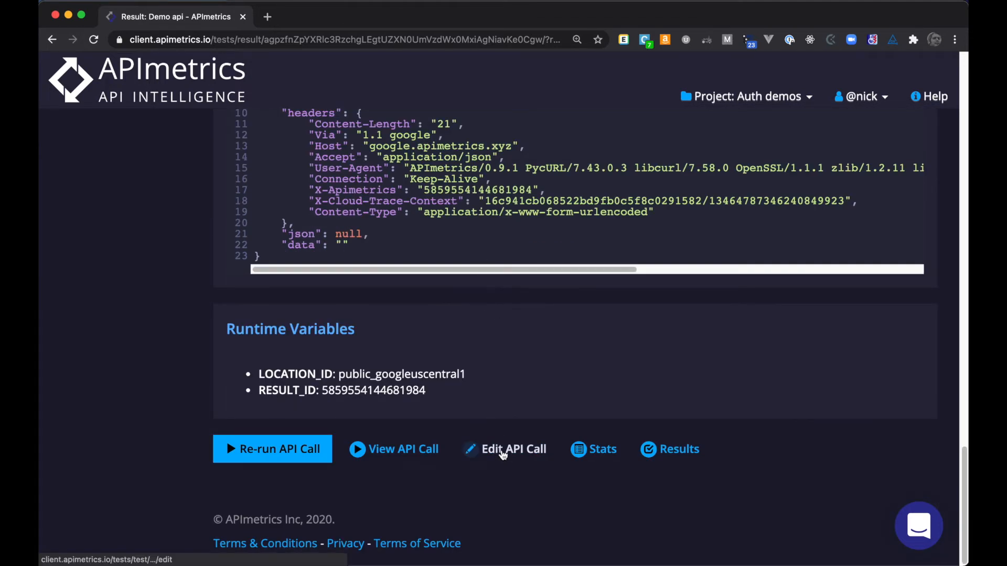
Open the Demo api call's conditions and add an HTTP Status Code check: == 200, with Warning on false.
{"action": "left_click", "coordinate": [502, 454]}
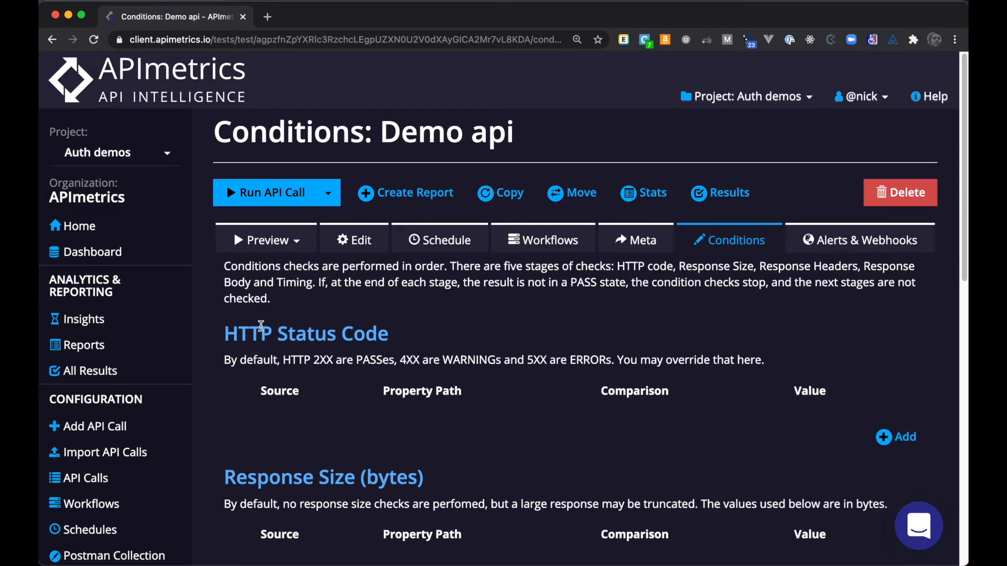
{"action": "left_click", "coordinate": [899, 438]}
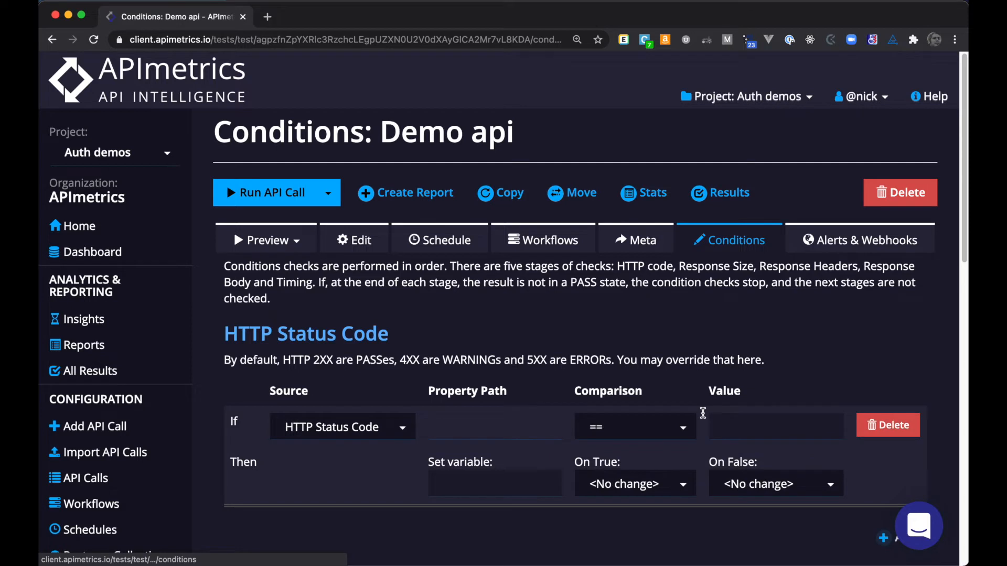
{"action": "left_click", "coordinate": [639, 432]}
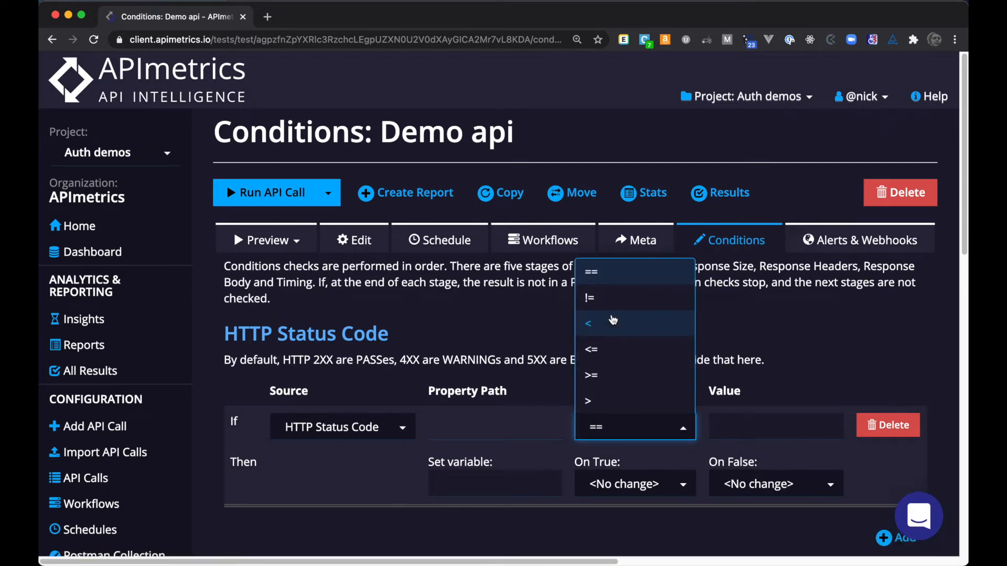
{"action": "left_click", "coordinate": [633, 277]}
{"action": "left_click", "coordinate": [748, 426]}
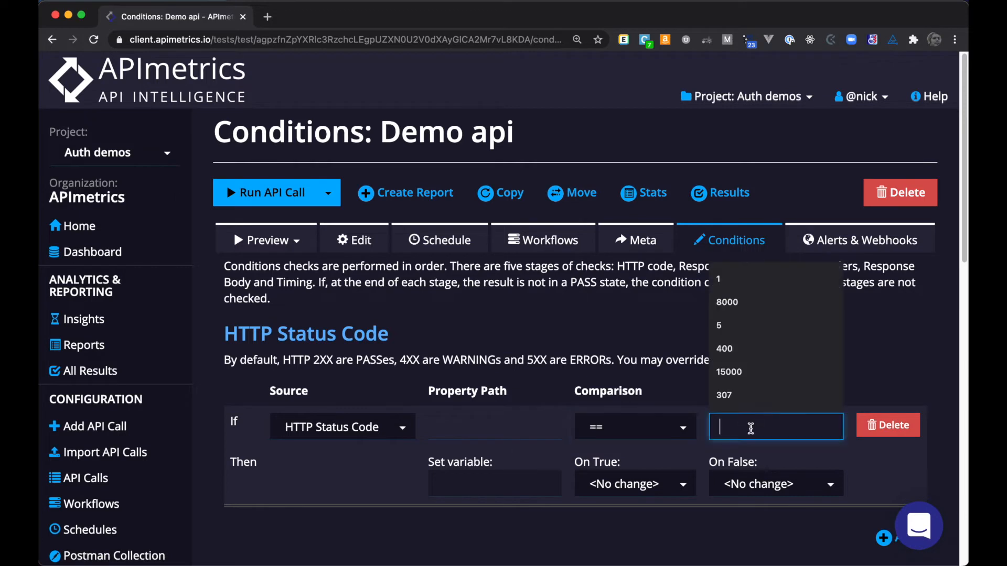
{"action": "type", "text": "200"}
{"action": "key", "text": "Tab"}
{"action": "left_click", "coordinate": [542, 476]}
{"action": "left_click", "coordinate": [744, 488]}
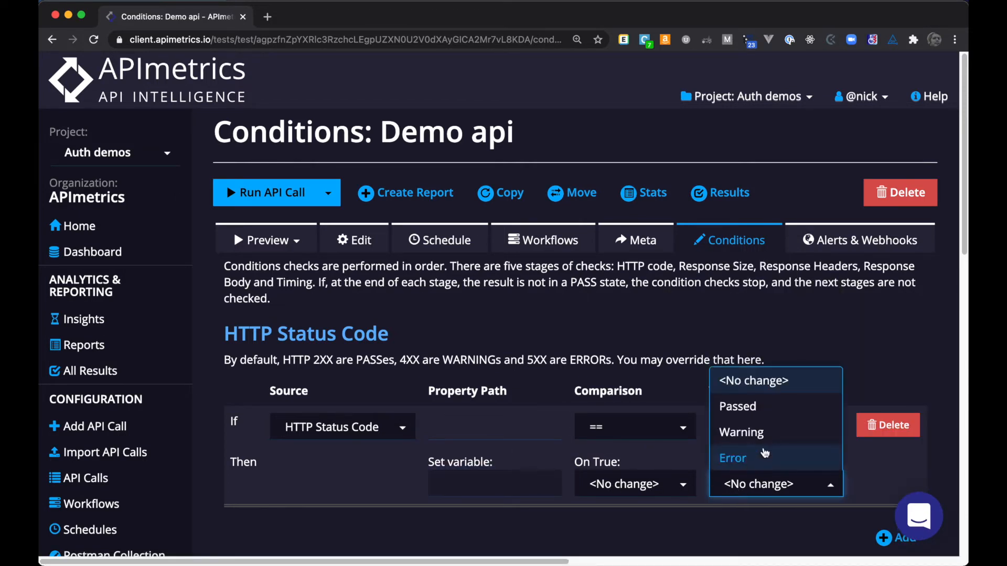
{"action": "left_click", "coordinate": [758, 442]}
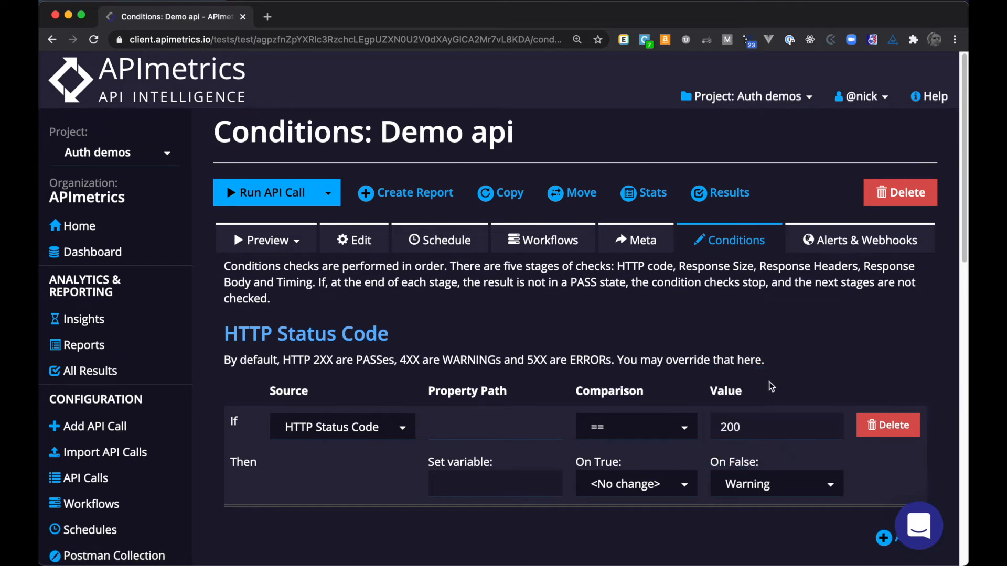
Add a Response Size (bytes) condition: >= 12400000, with Error on false.
{"action": "scroll", "coordinate": [663, 317], "scroll_direction": "down", "scroll_amount": 2}
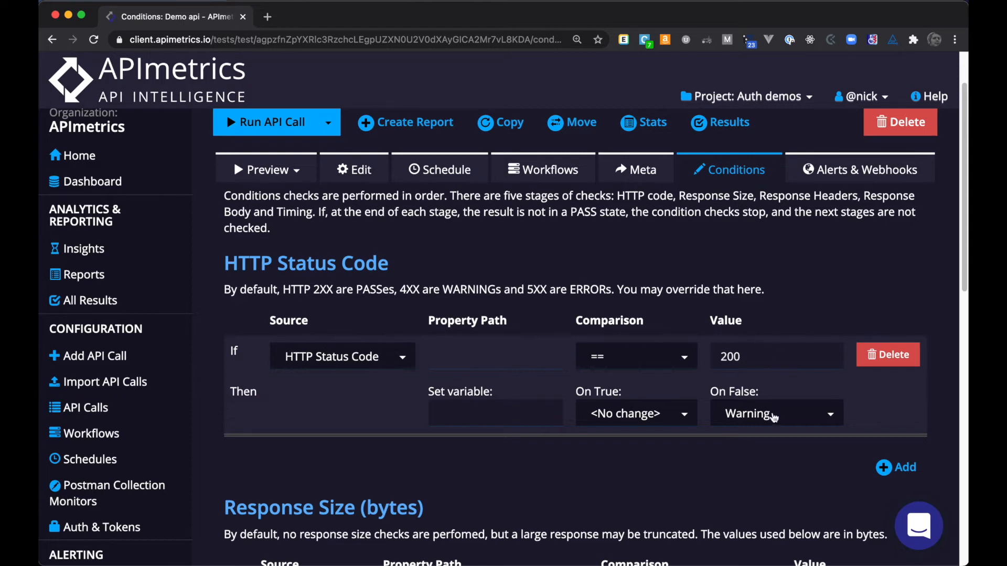
{"action": "scroll", "coordinate": [774, 416], "scroll_direction": "down", "scroll_amount": 3}
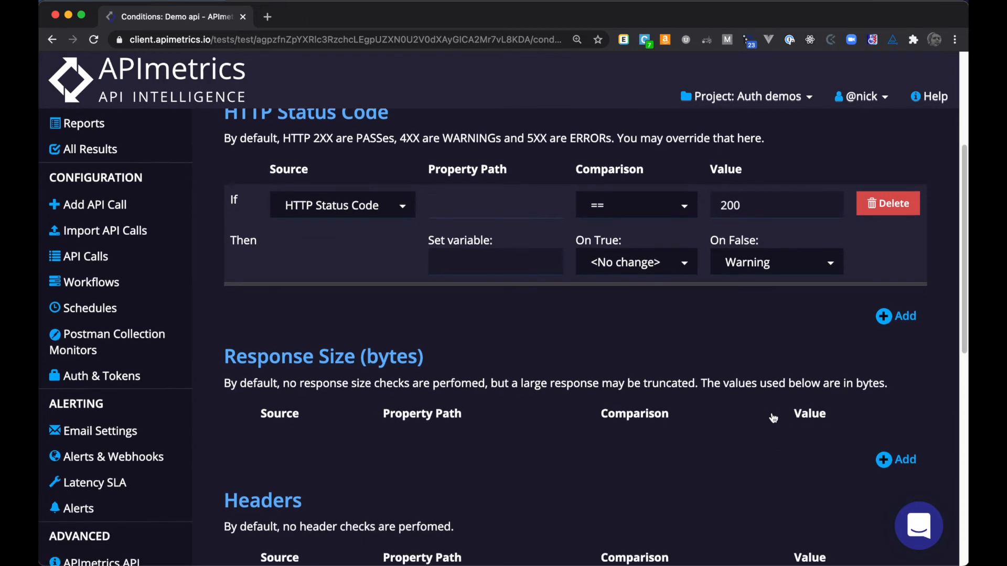
{"action": "scroll", "coordinate": [773, 418], "scroll_direction": "down", "scroll_amount": 2}
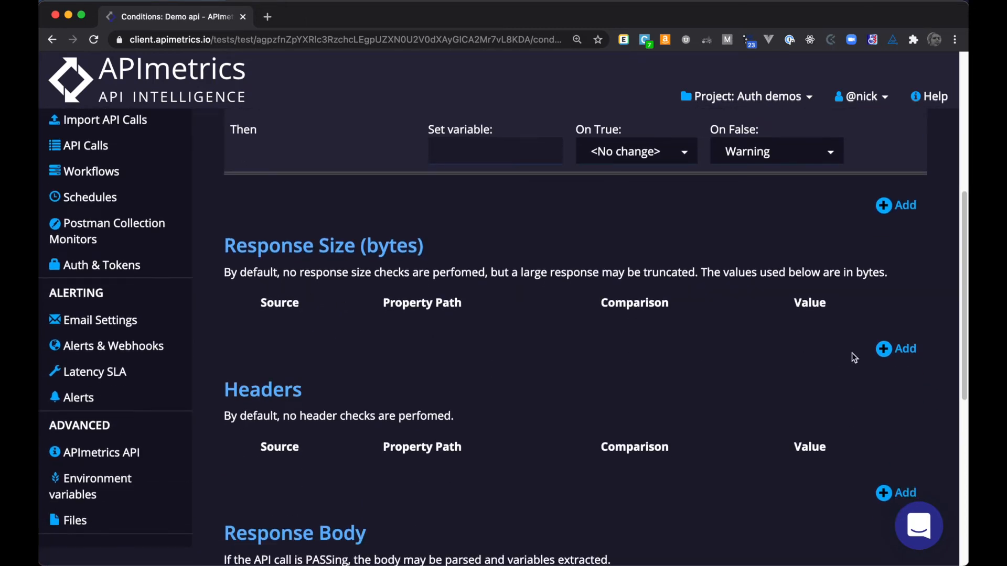
{"action": "left_click", "coordinate": [898, 349]}
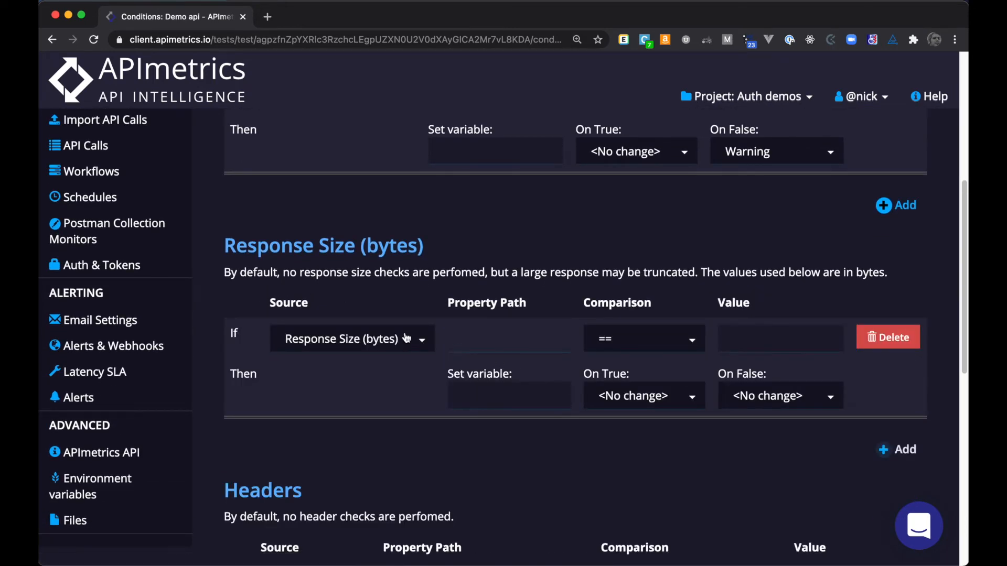
{"action": "left_click", "coordinate": [622, 346]}
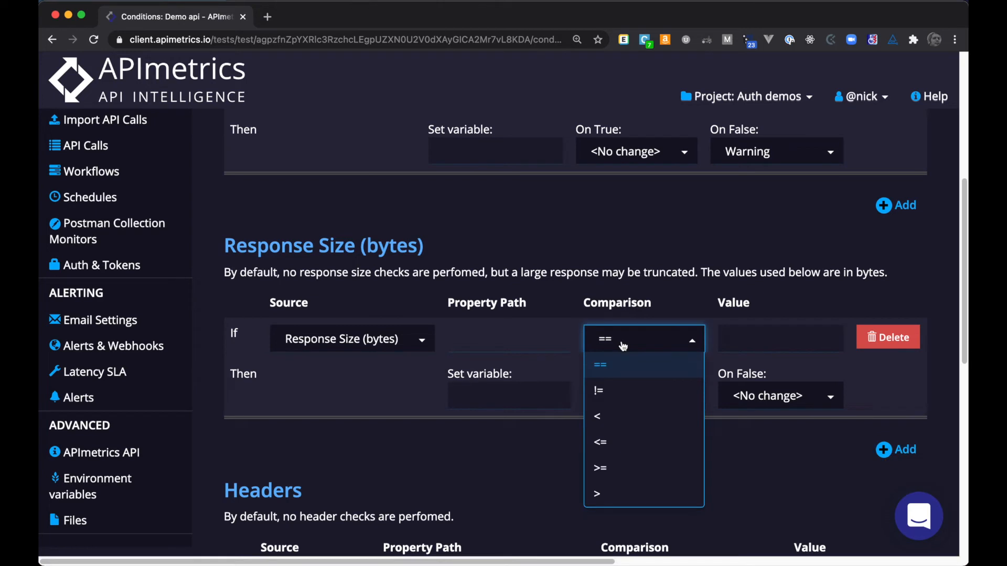
{"action": "left_click", "coordinate": [621, 474]}
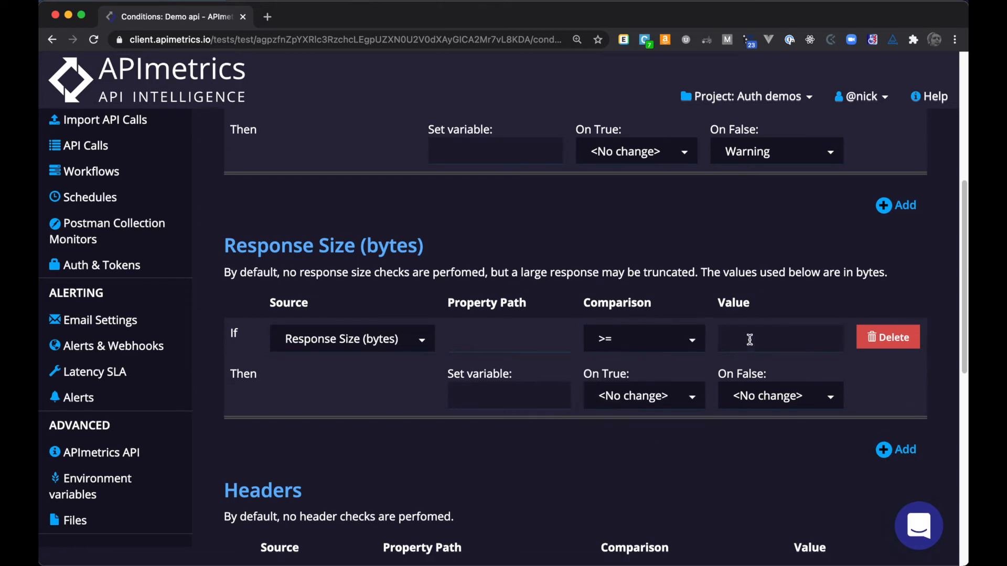
{"action": "left_click", "coordinate": [756, 340]}
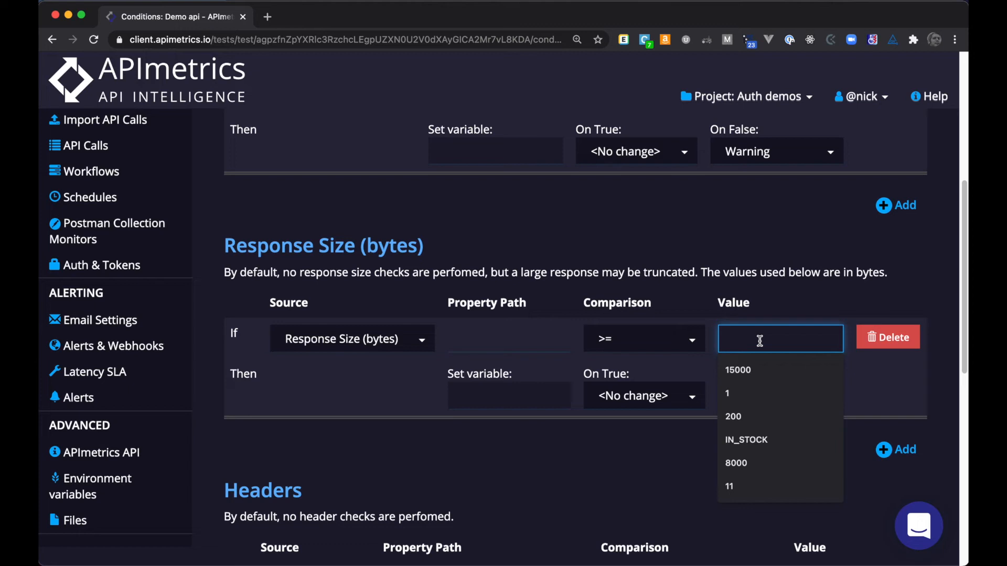
{"action": "type", "text": "12"}
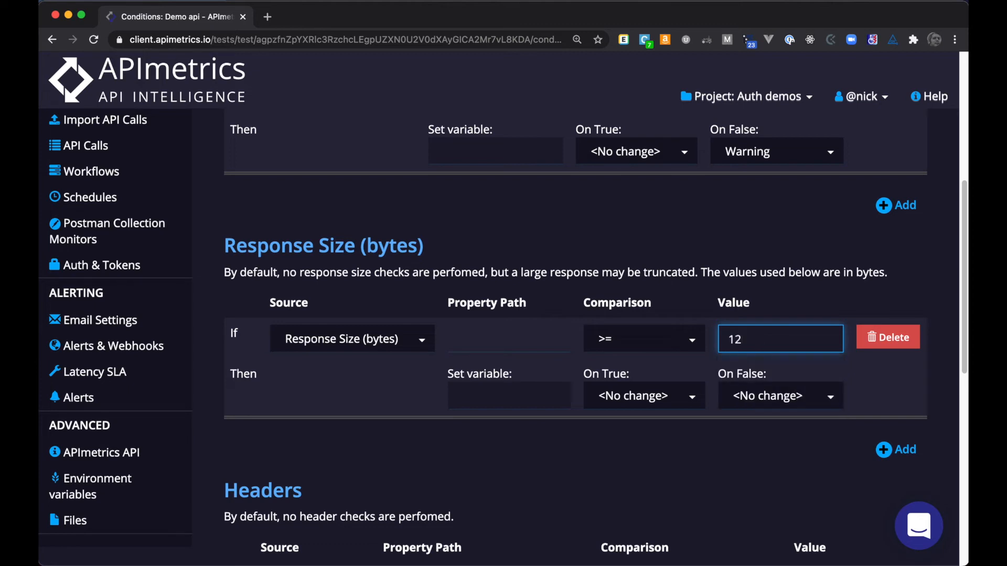
{"action": "type", "text": "400000"}
{"action": "left_click", "coordinate": [575, 396]}
{"action": "left_click", "coordinate": [763, 404]}
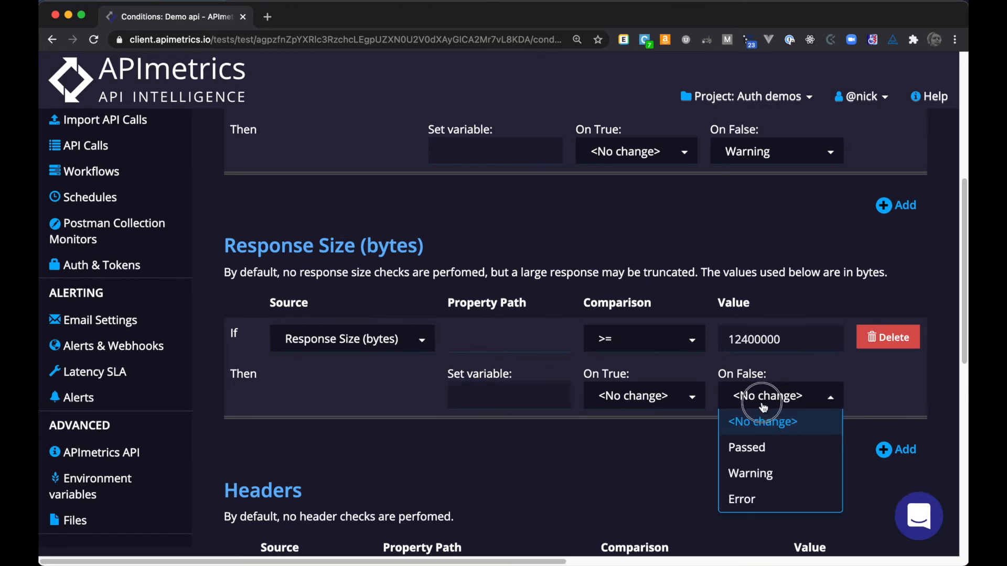
{"action": "left_click", "coordinate": [764, 498]}
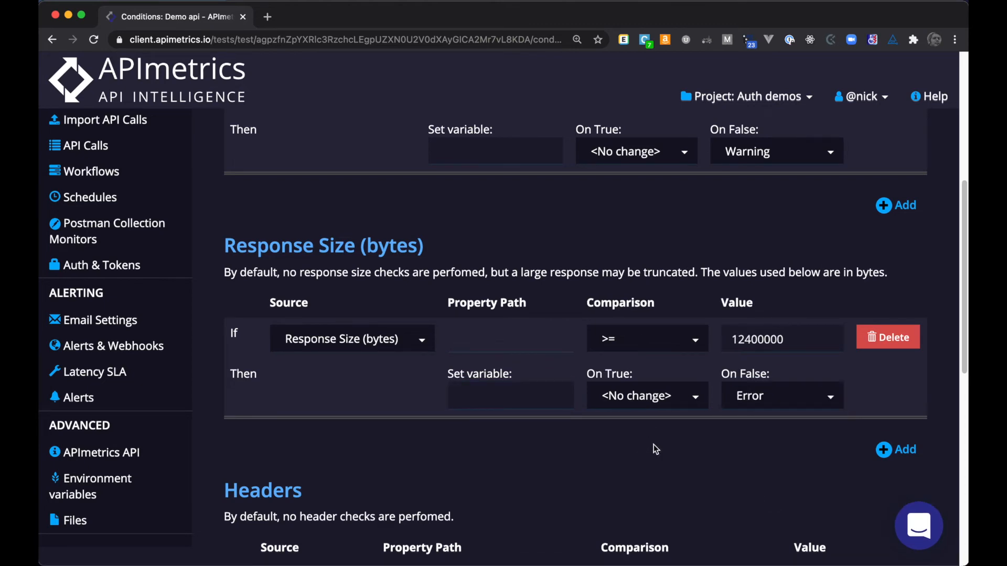
Add a Headers condition checking that X-APImetrics exists, with Warning on false.
{"action": "scroll", "coordinate": [665, 445], "scroll_direction": "down", "scroll_amount": 5}
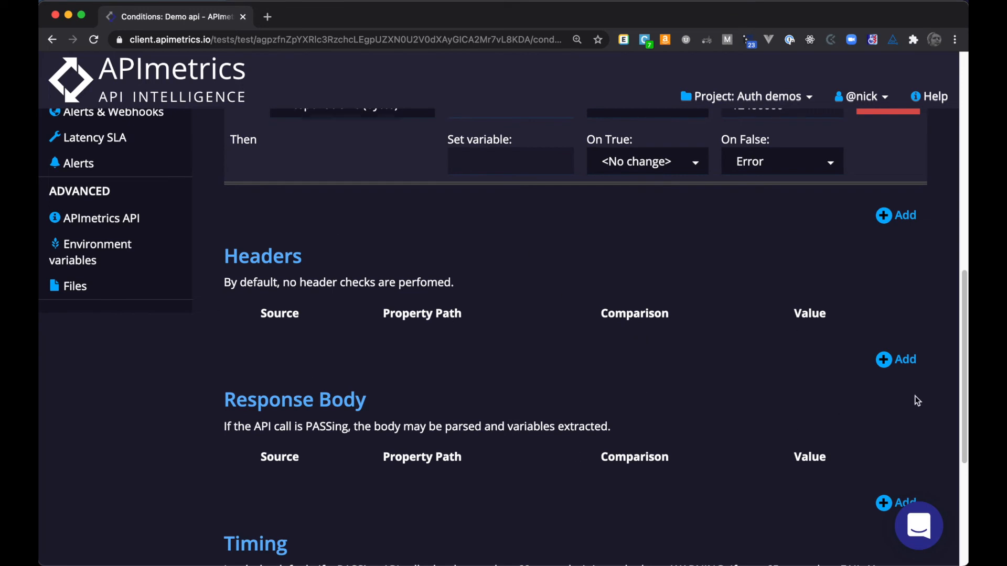
{"action": "left_click", "coordinate": [903, 361]}
{"action": "scroll", "coordinate": [514, 372], "scroll_direction": "down", "scroll_amount": 1}
{"action": "left_click", "coordinate": [483, 328]}
{"action": "type", "text": "X-APImetri"}
{"action": "key", "text": "BackSpace"}
{"action": "type", "text": "Imetrics"}
{"action": "key", "text": "Tab"}
{"action": "key", "text": "Tab"}
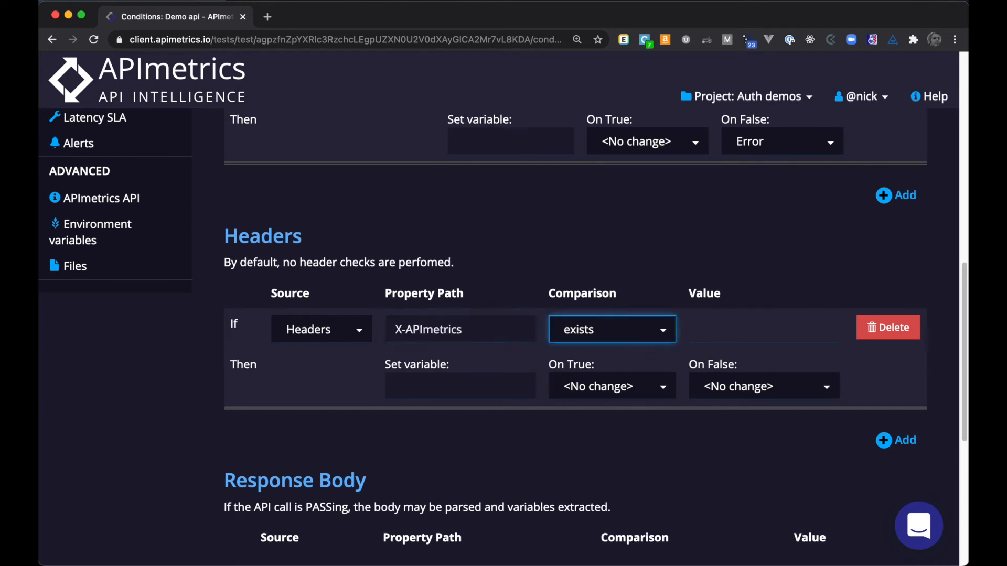
{"action": "left_click", "coordinate": [698, 388]}
{"action": "left_click", "coordinate": [730, 462]}
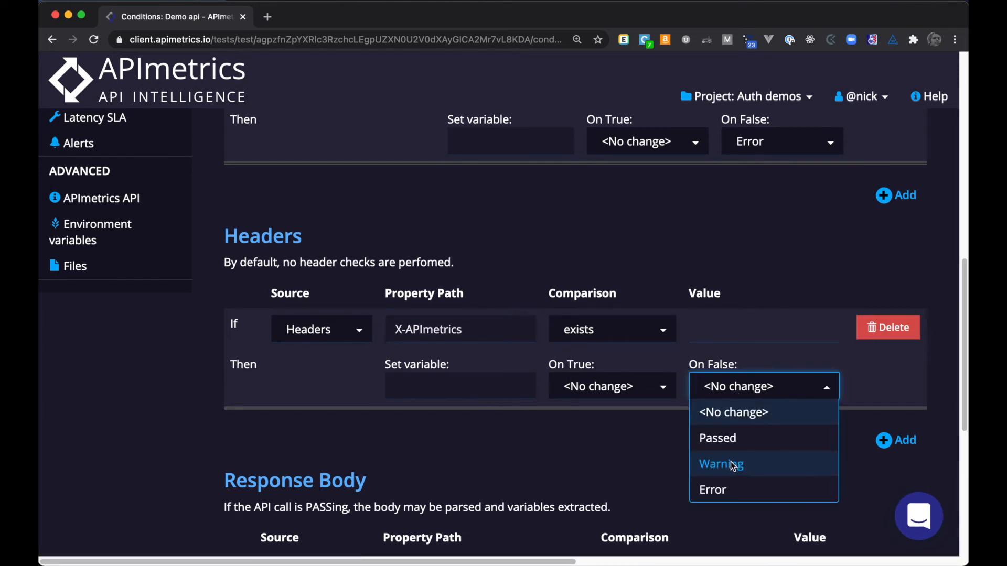
Add a Response Body condition on the property path form.test2 with the == comparison.
{"action": "scroll", "coordinate": [707, 462], "scroll_direction": "down", "scroll_amount": 4}
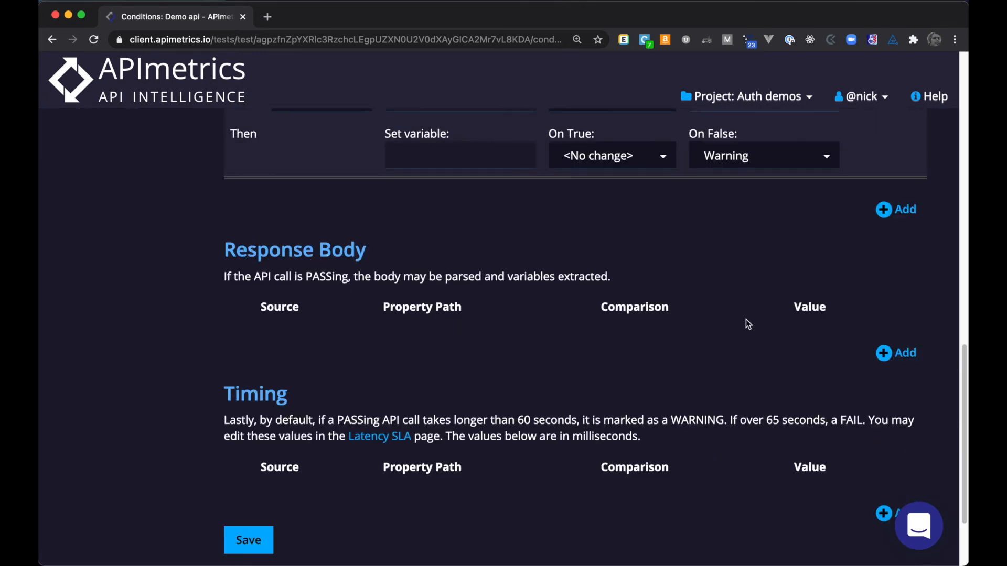
{"action": "left_click", "coordinate": [884, 353]}
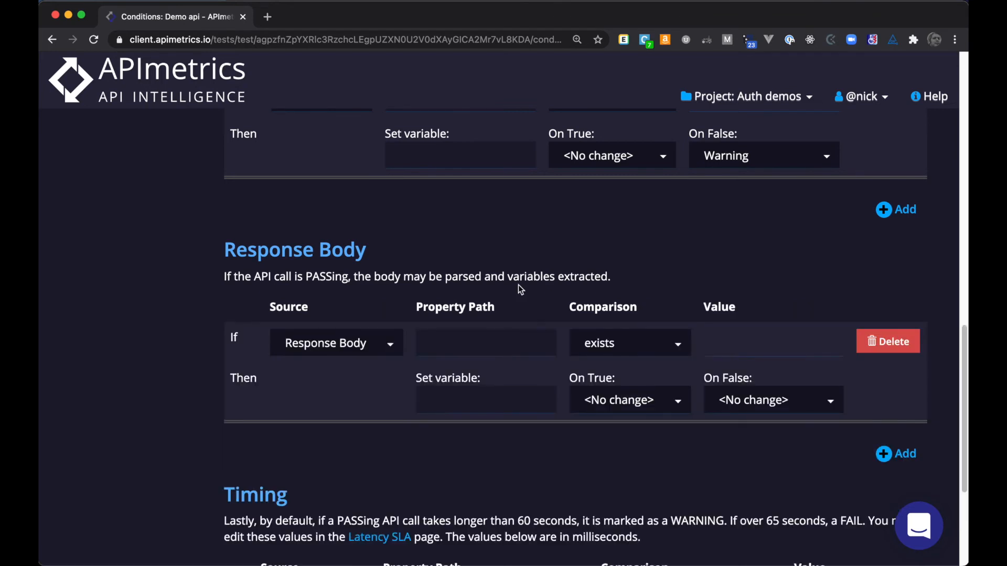
{"action": "left_click", "coordinate": [502, 344]}
{"action": "type", "text": "form.test2"}
{"action": "key", "text": "Tab"}
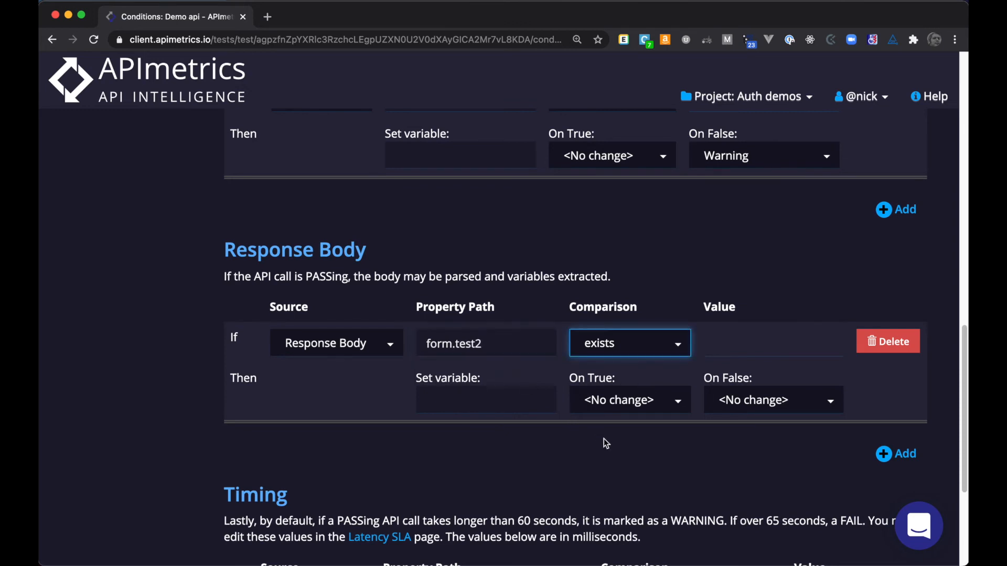
{"action": "left_click", "coordinate": [633, 346]}
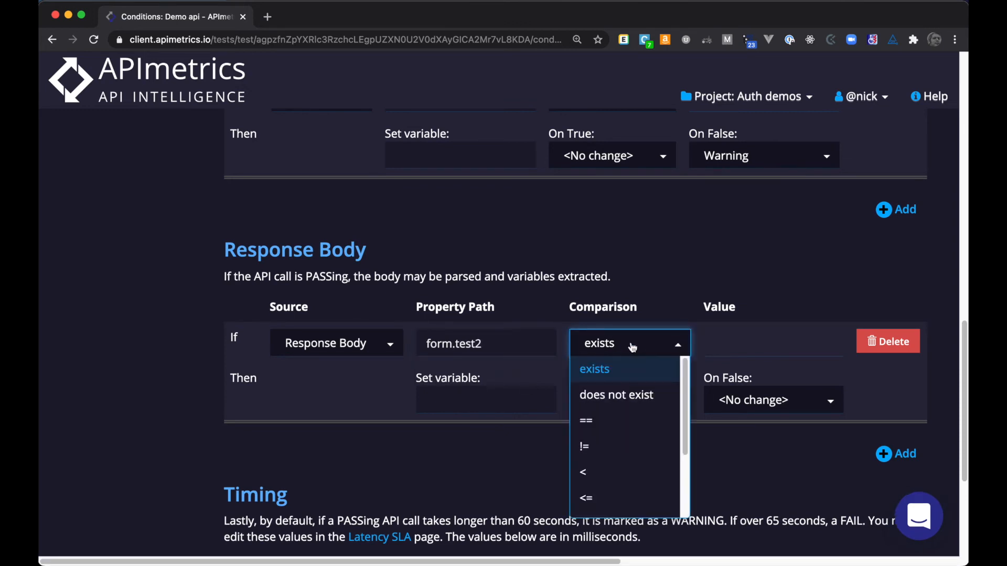
{"action": "scroll", "coordinate": [636, 394], "scroll_direction": "down", "scroll_amount": 4}
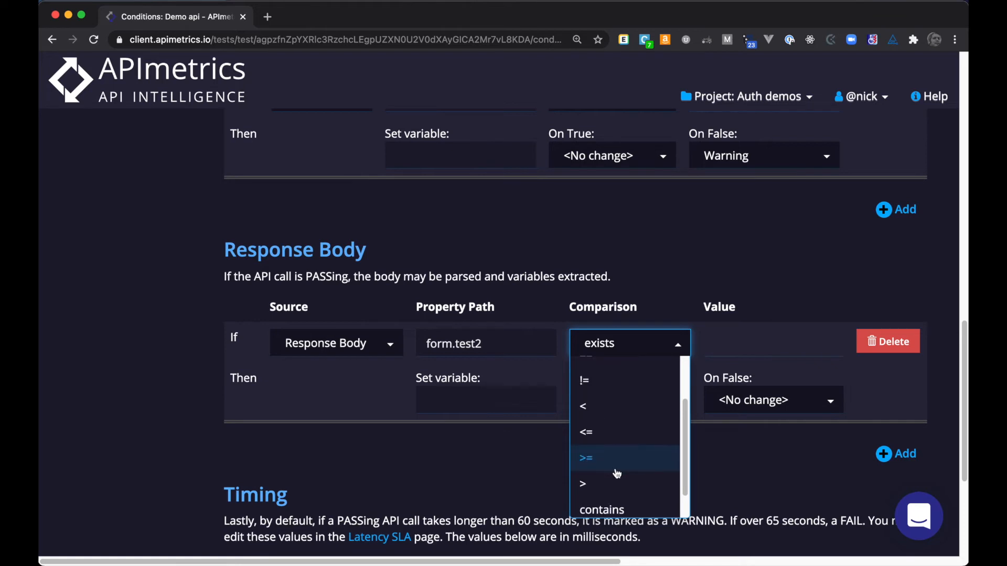
{"action": "scroll", "coordinate": [622, 460], "scroll_direction": "up", "scroll_amount": 4}
{"action": "left_click", "coordinate": [621, 420]}
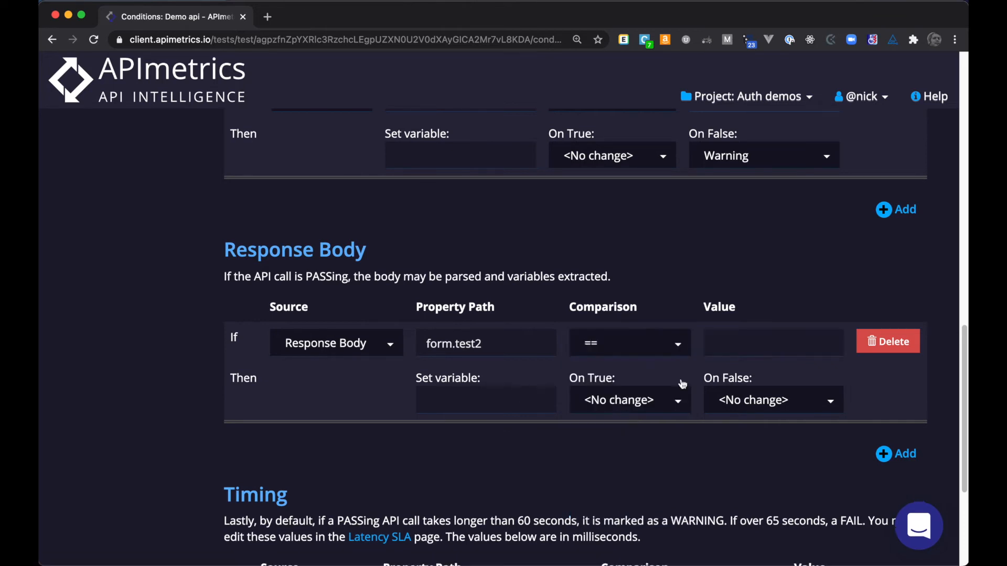
Set the form.test2 condition's value to 12345 and its on-false outcome to Error.
{"action": "left_click", "coordinate": [768, 346]}
{"action": "type", "text": "12345"}
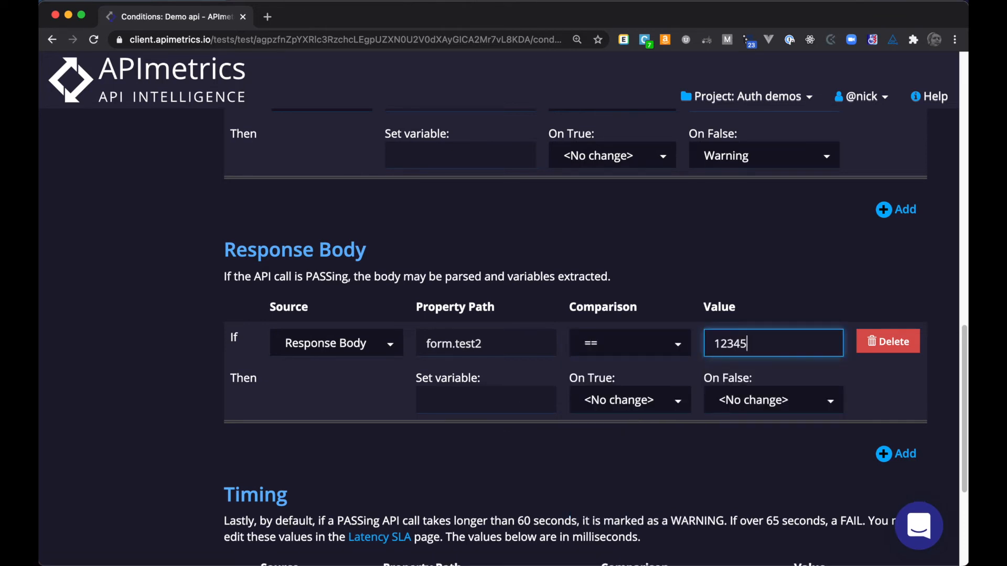
{"action": "left_click", "coordinate": [751, 406]}
{"action": "left_click", "coordinate": [740, 504]}
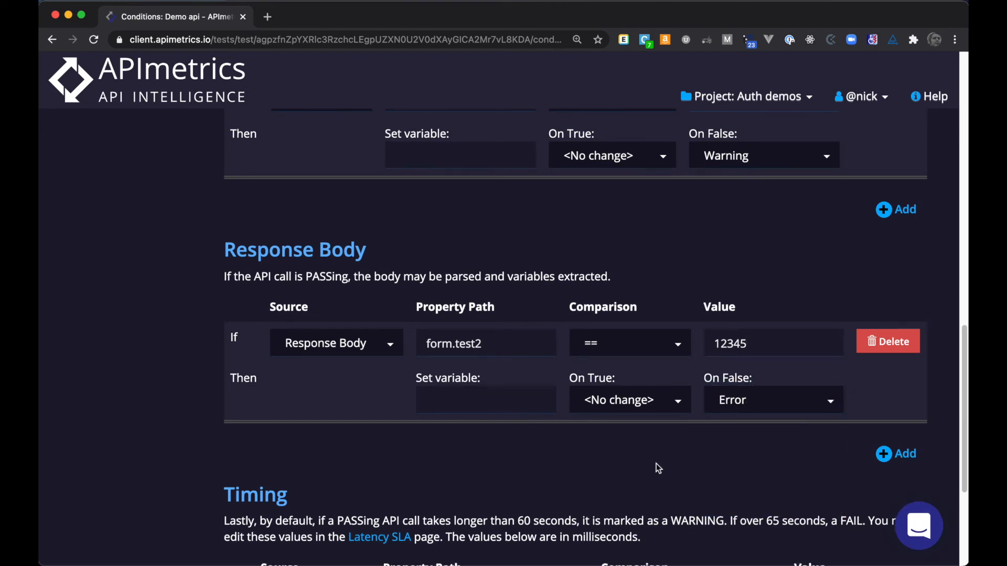
Store the form.test2 value from the Response Body condition in a variable named TEST2.
{"action": "left_click", "coordinate": [482, 406]}
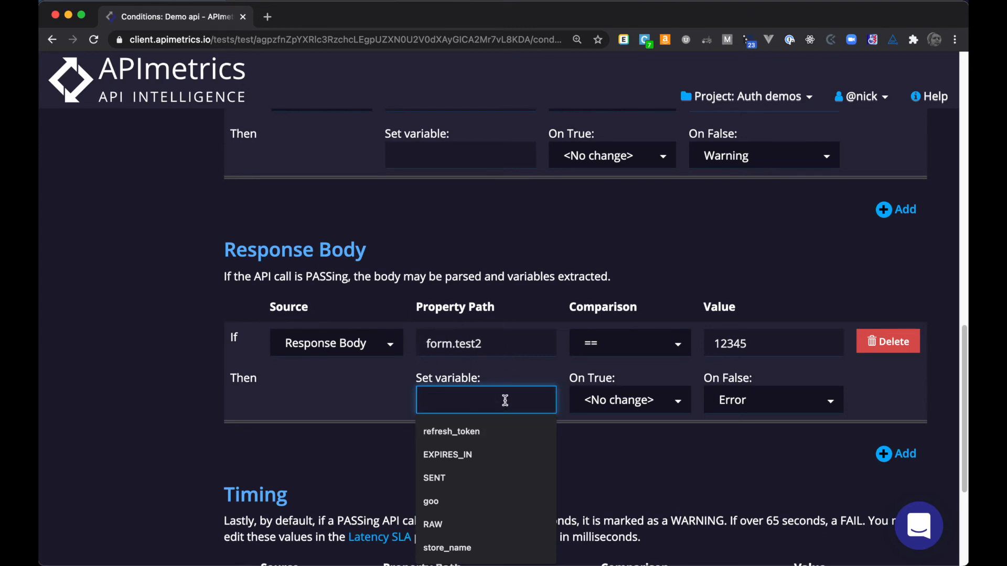
{"action": "type", "text": "TEST2"}
{"action": "key", "text": "Tab"}
{"action": "key", "text": "Tab"}
{"action": "key", "text": "Tab"}
{"action": "left_click", "coordinate": [489, 447]}
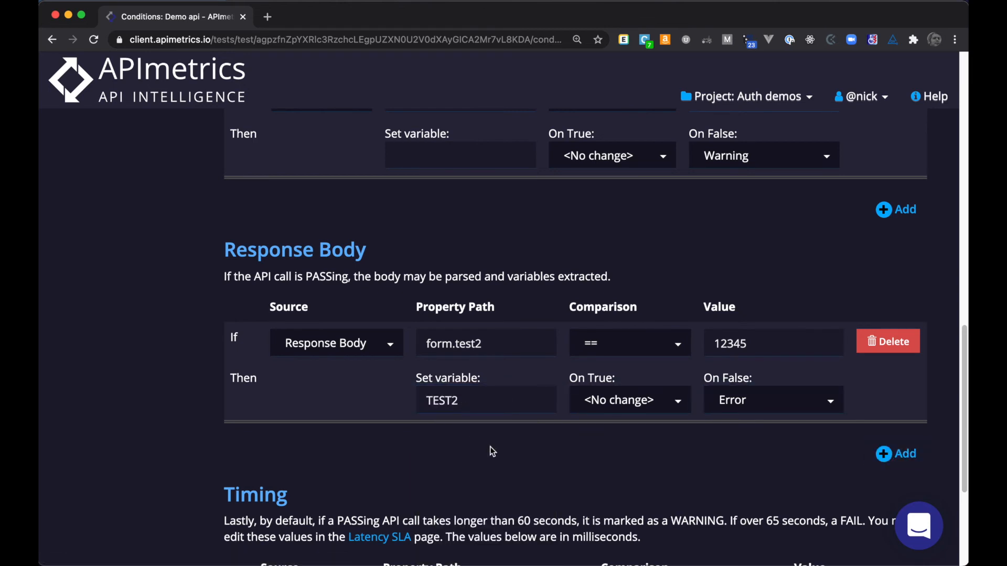
Add a Timing condition with Time for DNS lookup as the source and the >= comparison.
{"action": "scroll", "coordinate": [492, 452], "scroll_direction": "down", "scroll_amount": 4}
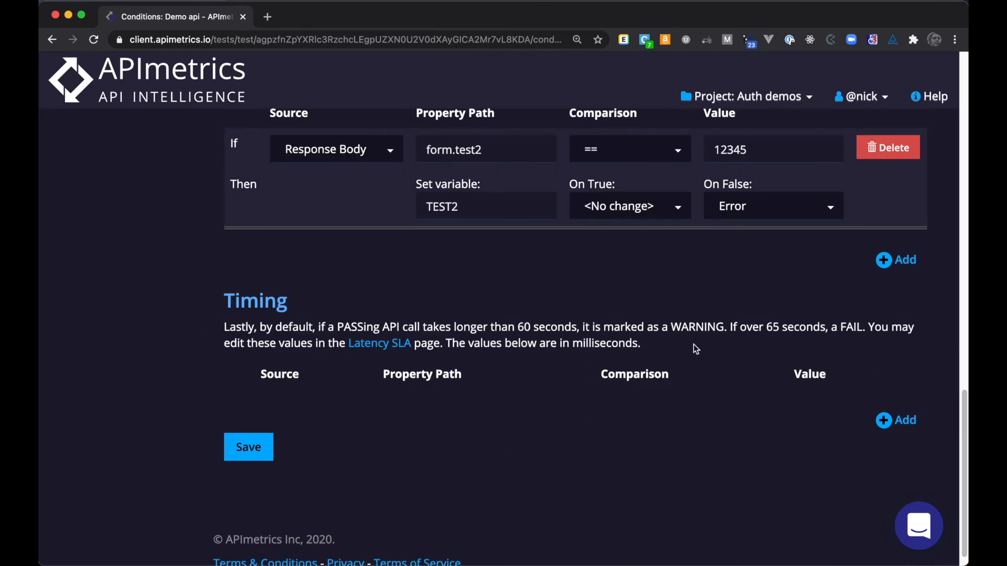
{"action": "left_click", "coordinate": [886, 420]}
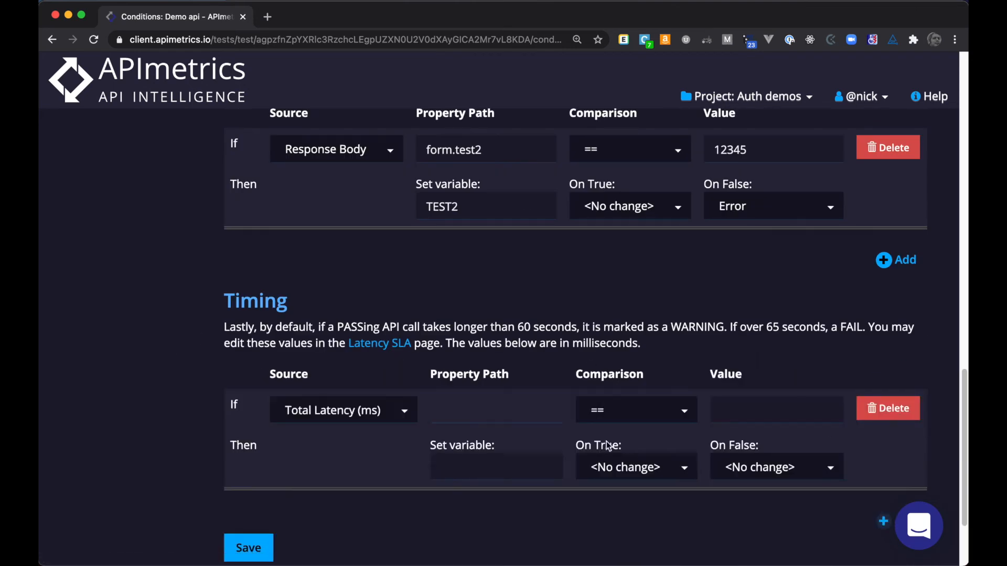
{"action": "left_click", "coordinate": [624, 416]}
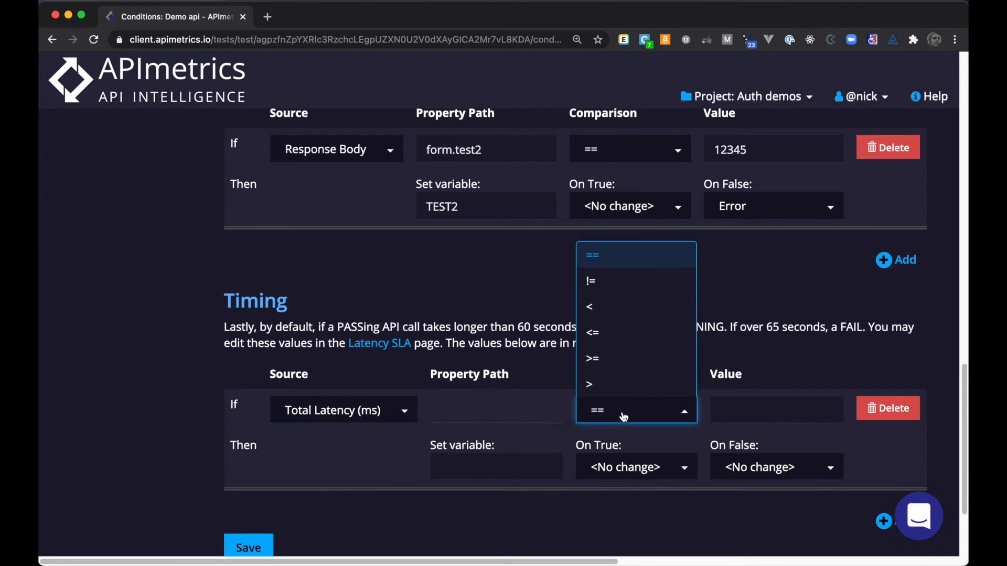
{"action": "left_click", "coordinate": [623, 358]}
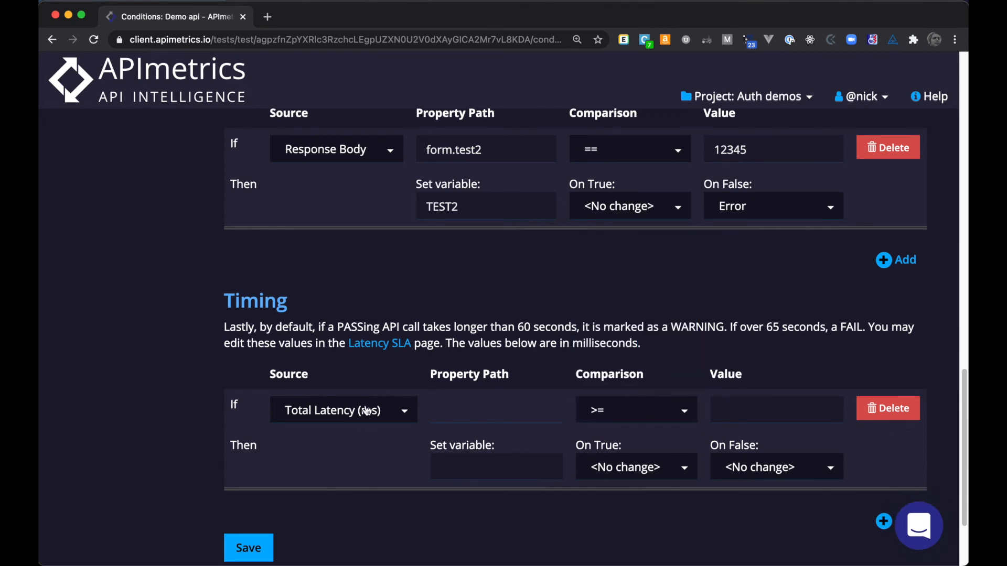
{"action": "left_click", "coordinate": [336, 410]}
{"action": "scroll", "coordinate": [362, 357], "scroll_direction": "up", "scroll_amount": 2}
{"action": "left_click", "coordinate": [346, 377]}
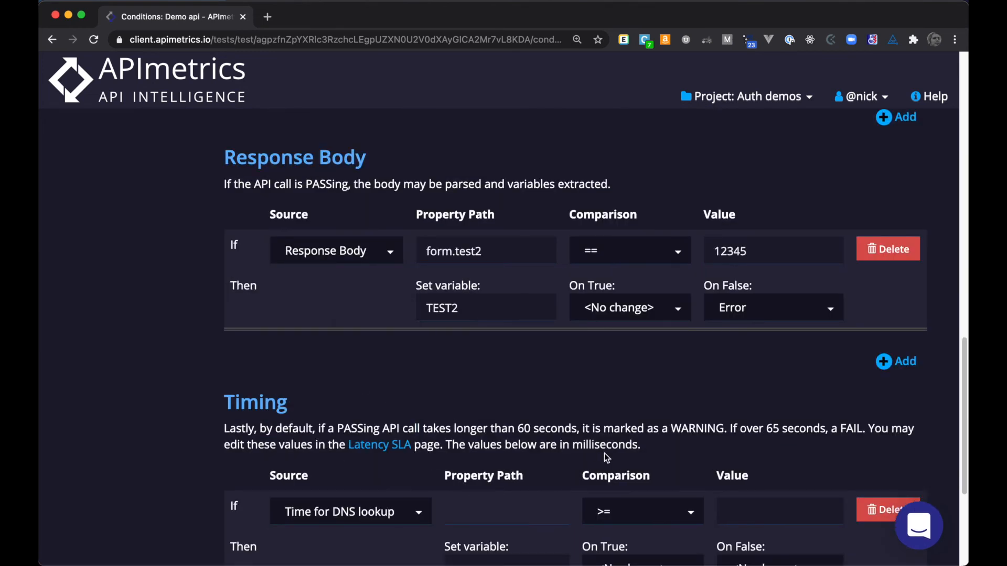
Set the DNS lookup condition's value to 4000 and its on-false outcome to SLA Warning, and save the conditions.
{"action": "scroll", "coordinate": [613, 454], "scroll_direction": "down", "scroll_amount": 3}
{"action": "left_click", "coordinate": [736, 321]}
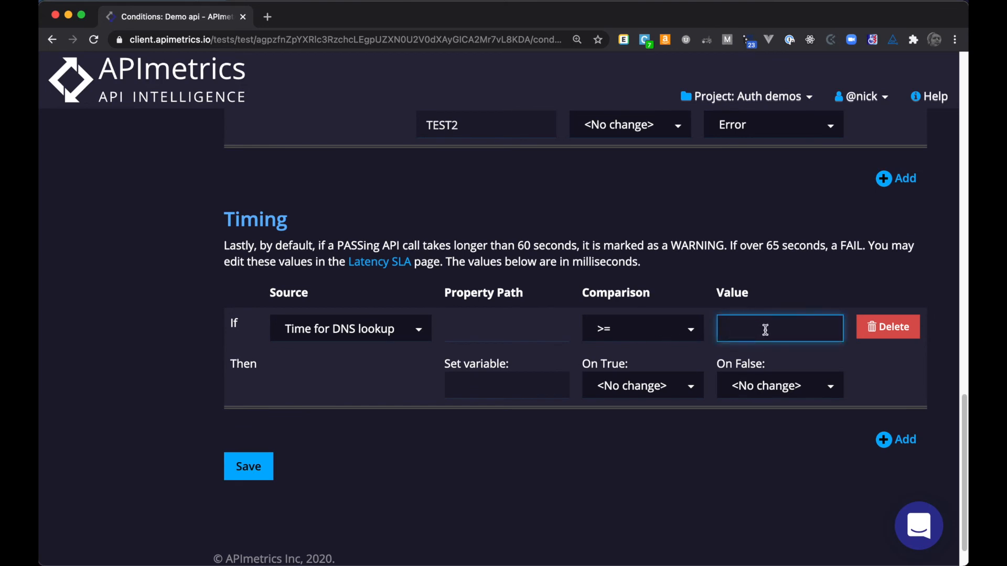
{"action": "type", "text": "4000"}
{"action": "key", "text": "Tab"}
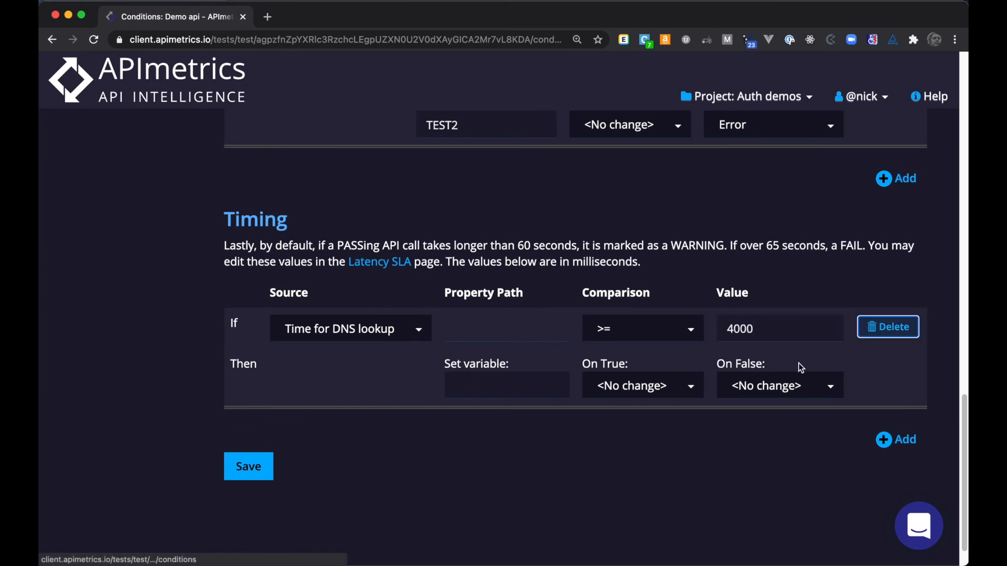
{"action": "left_click", "coordinate": [792, 387]}
{"action": "left_click", "coordinate": [777, 490]}
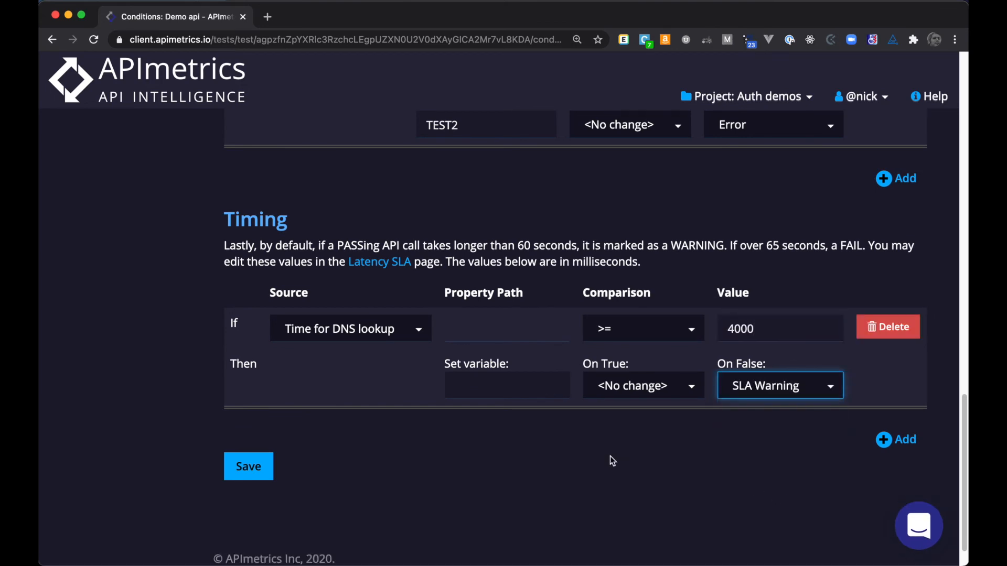
{"action": "left_click", "coordinate": [243, 474]}
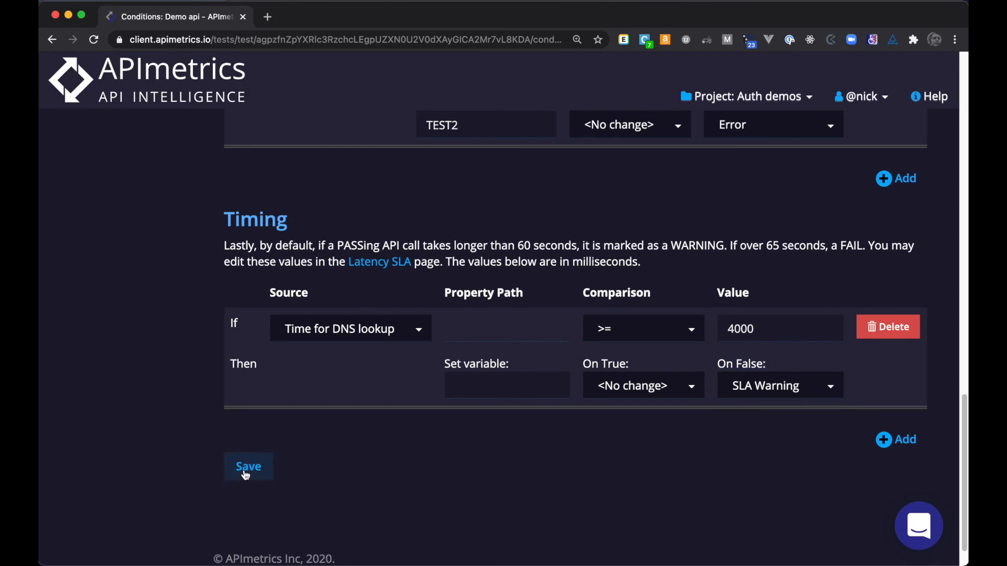
{"action": "left_click", "coordinate": [245, 474]}
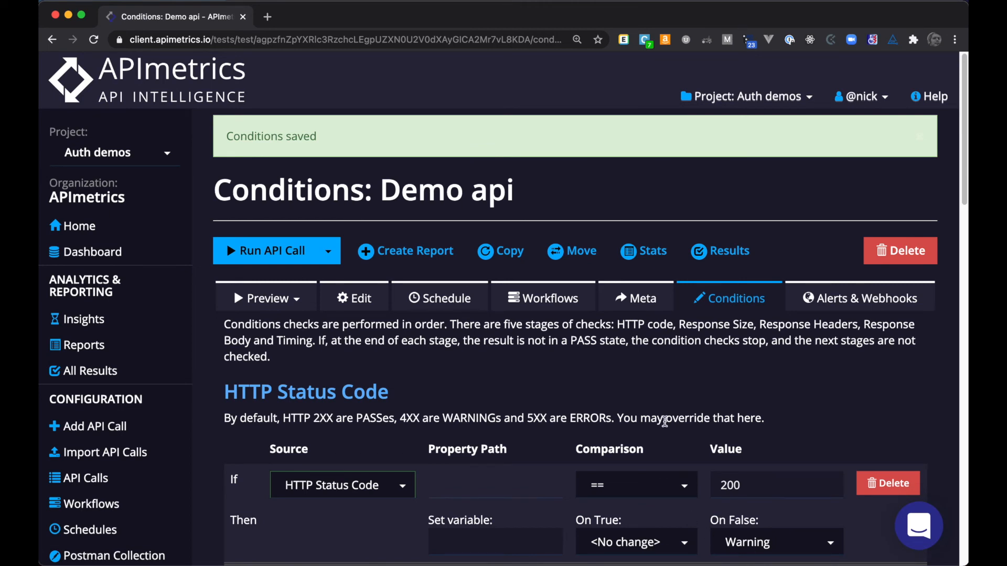
Delete the Headers, Response Size and HTTP Status Code conditions from the Demo api call.
{"action": "scroll", "coordinate": [670, 474], "scroll_direction": "down", "scroll_amount": 1}
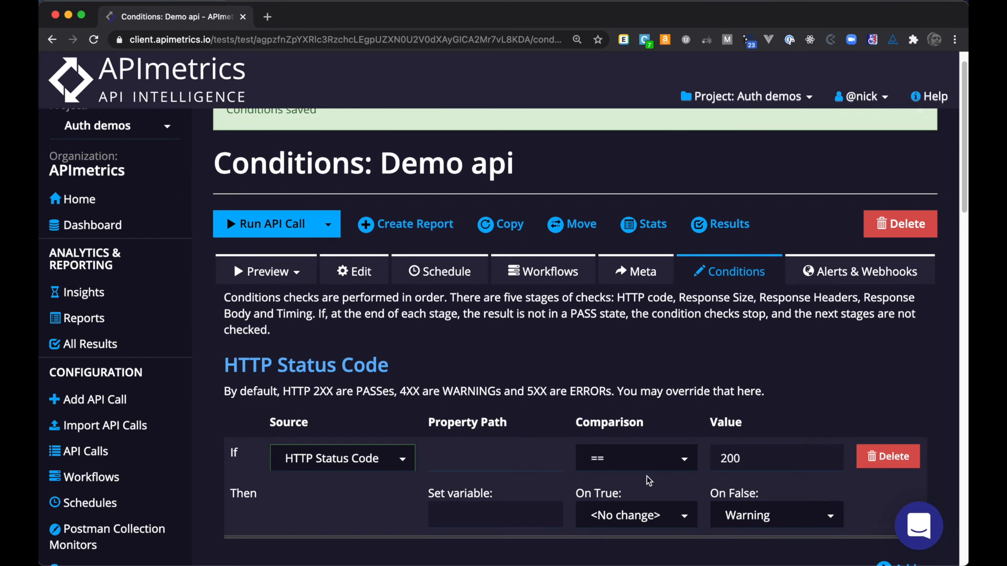
{"action": "scroll", "coordinate": [649, 481], "scroll_direction": "up", "scroll_amount": 1}
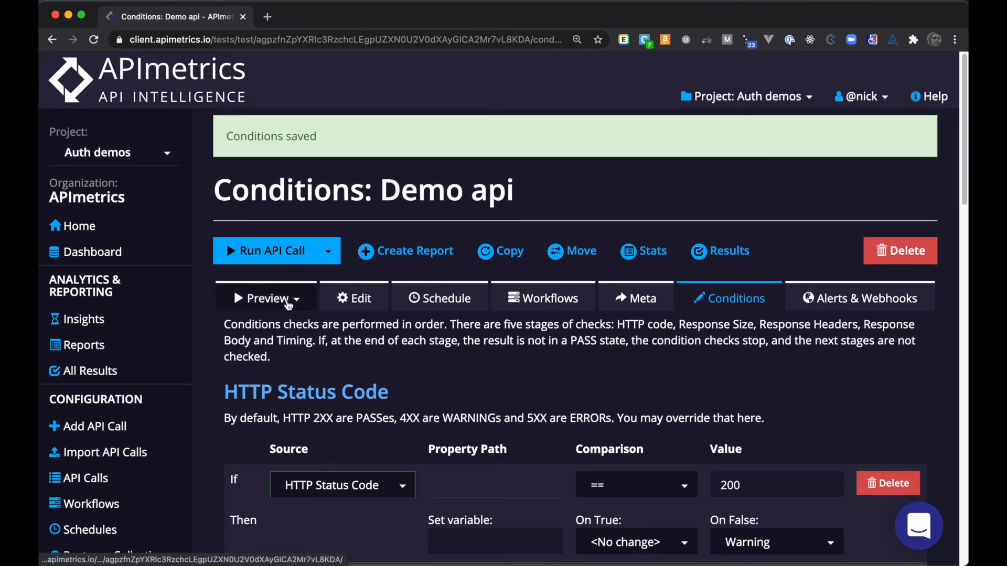
{"action": "scroll", "coordinate": [683, 451], "scroll_direction": "down", "scroll_amount": 15}
{"action": "scroll", "coordinate": [684, 451], "scroll_direction": "up", "scroll_amount": 2}
{"action": "scroll", "coordinate": [684, 451], "scroll_direction": "up", "scroll_amount": 5}
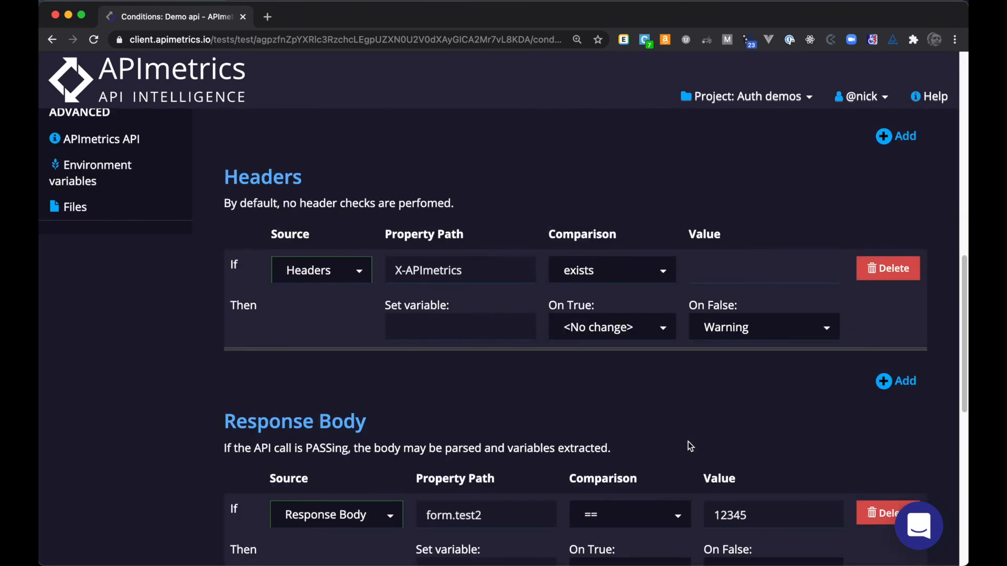
{"action": "left_click", "coordinate": [866, 287]}
{"action": "scroll", "coordinate": [867, 283], "scroll_direction": "up", "scroll_amount": 5}
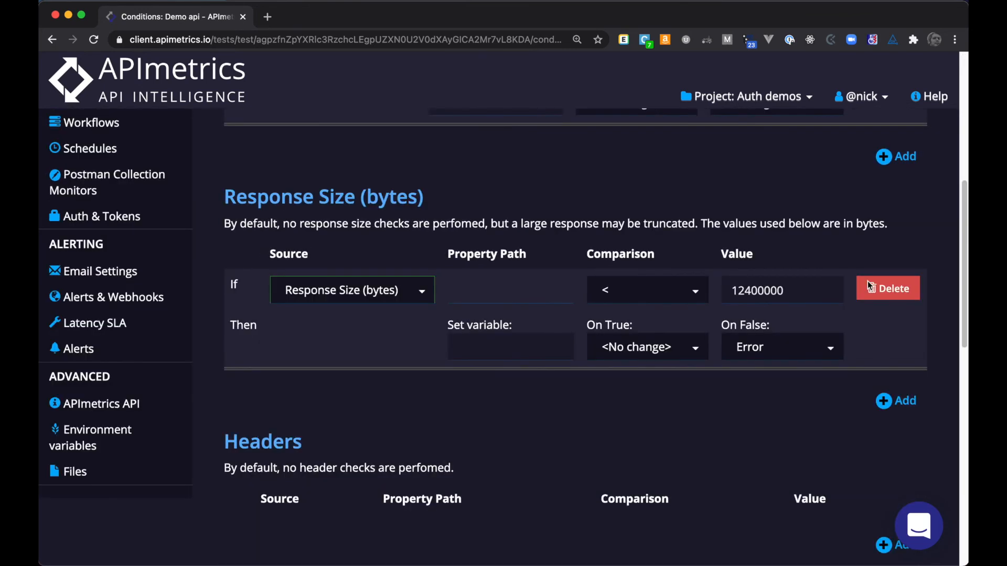
{"action": "left_click", "coordinate": [887, 315]}
{"action": "scroll", "coordinate": [881, 314], "scroll_direction": "up", "scroll_amount": 5}
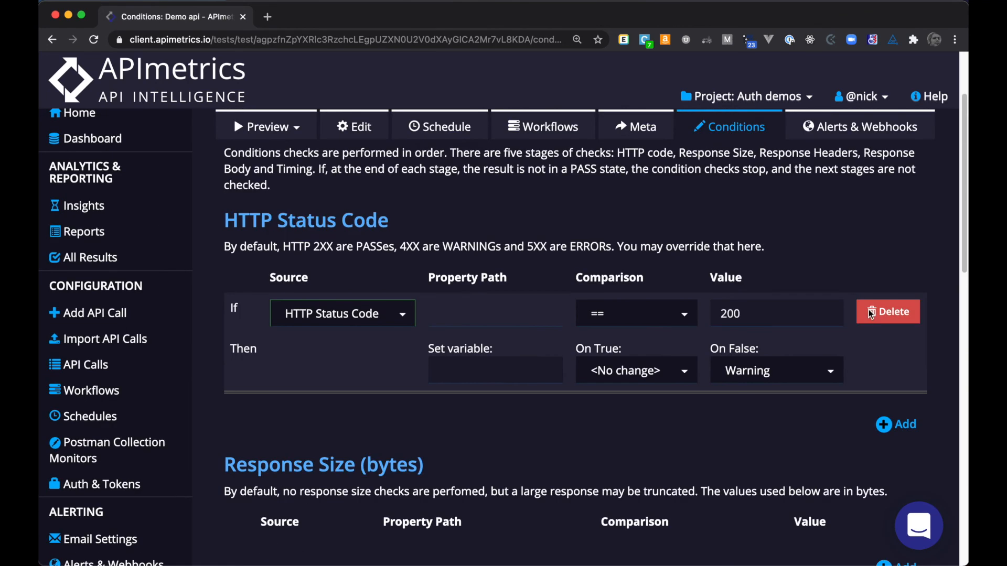
{"action": "left_click", "coordinate": [894, 314]}
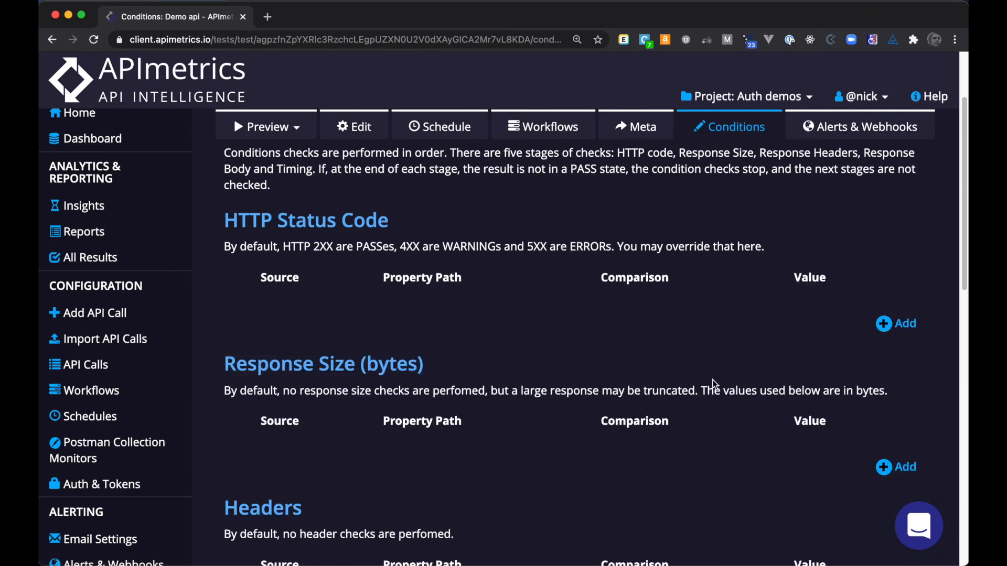
Save the remaining conditions and run the Demo api call.
{"action": "scroll", "coordinate": [714, 384], "scroll_direction": "down", "scroll_amount": 15}
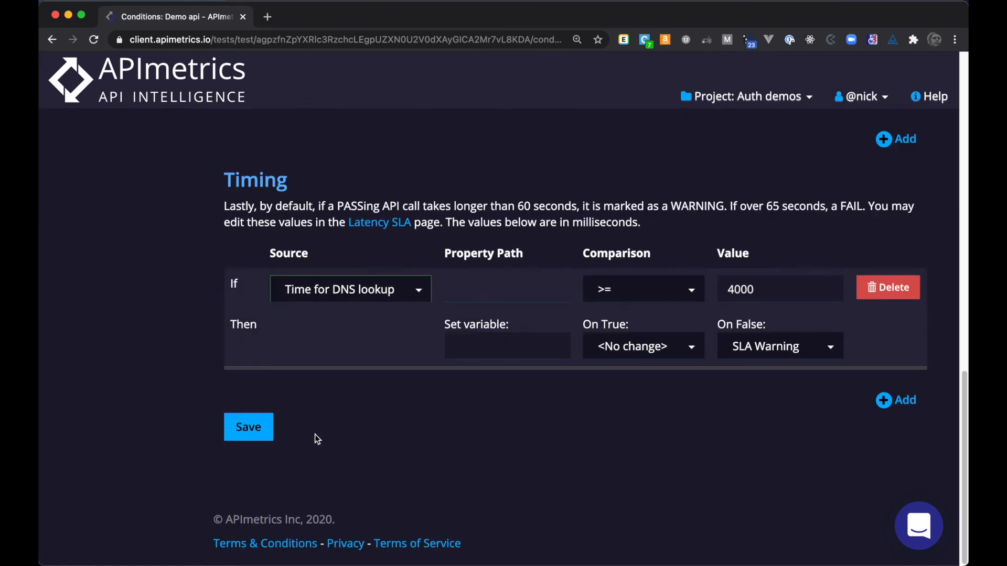
{"action": "left_click", "coordinate": [248, 427]}
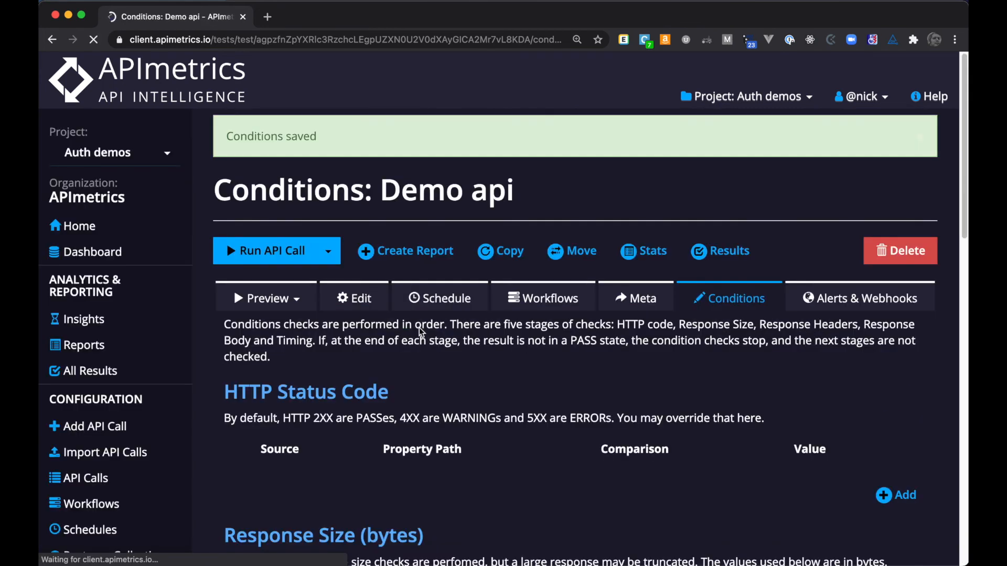
{"action": "left_click", "coordinate": [236, 250]}
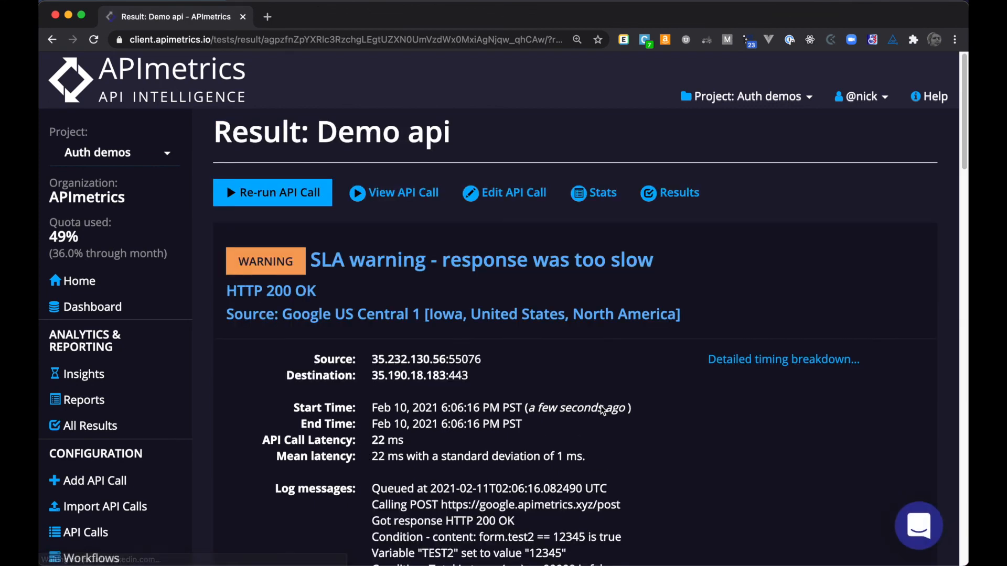
Examine the result's log messages for the form.test2 content condition and the TEST2 variable.
{"action": "scroll", "coordinate": [609, 389], "scroll_direction": "down", "scroll_amount": 2}
{"action": "scroll", "coordinate": [617, 374], "scroll_direction": "down", "scroll_amount": 1}
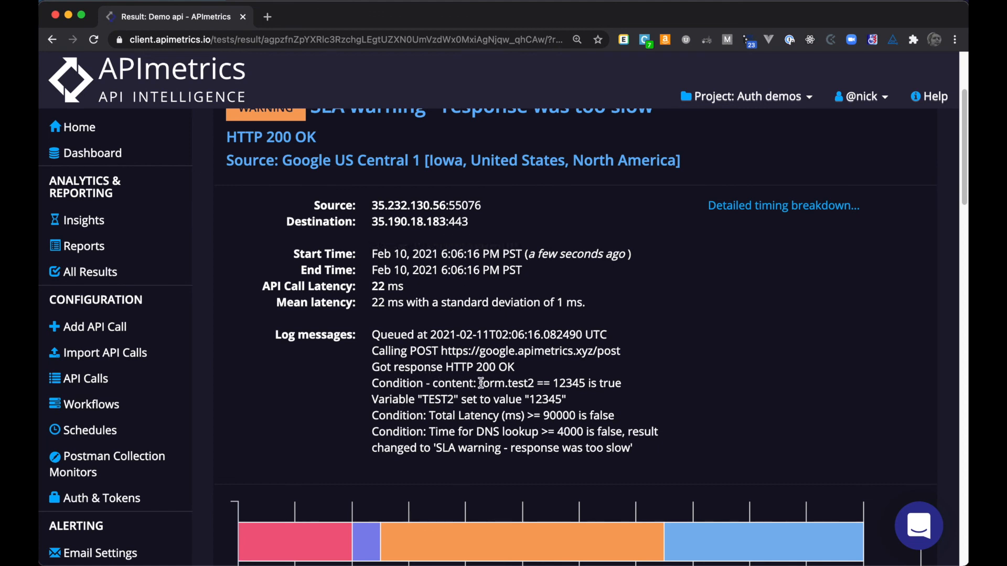
{"action": "left_click_drag", "start_coordinate": [481, 384], "coordinate": [589, 384]}
{"action": "left_click", "coordinate": [628, 388]}
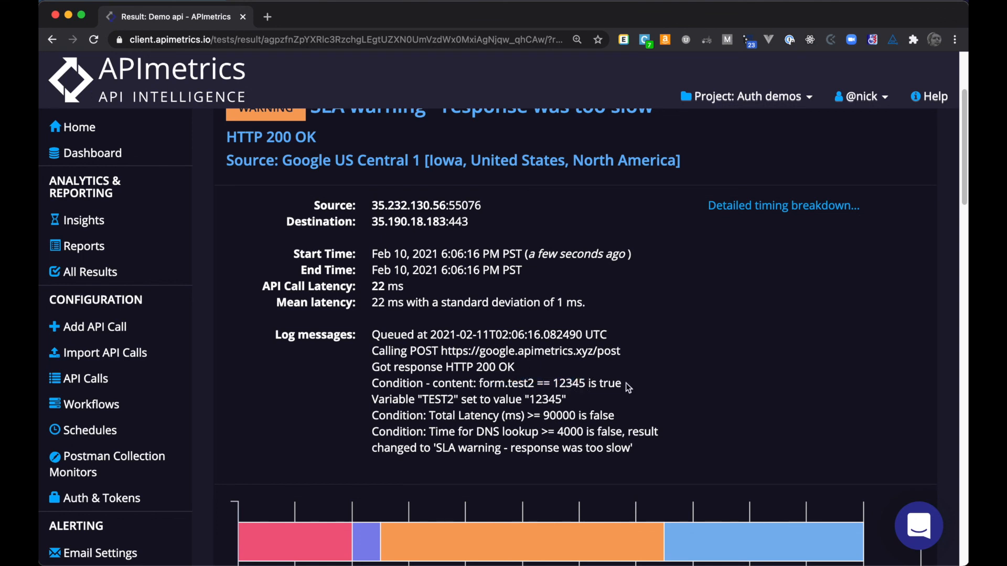
{"action": "double_click", "coordinate": [441, 400]}
{"action": "double_click", "coordinate": [545, 399]}
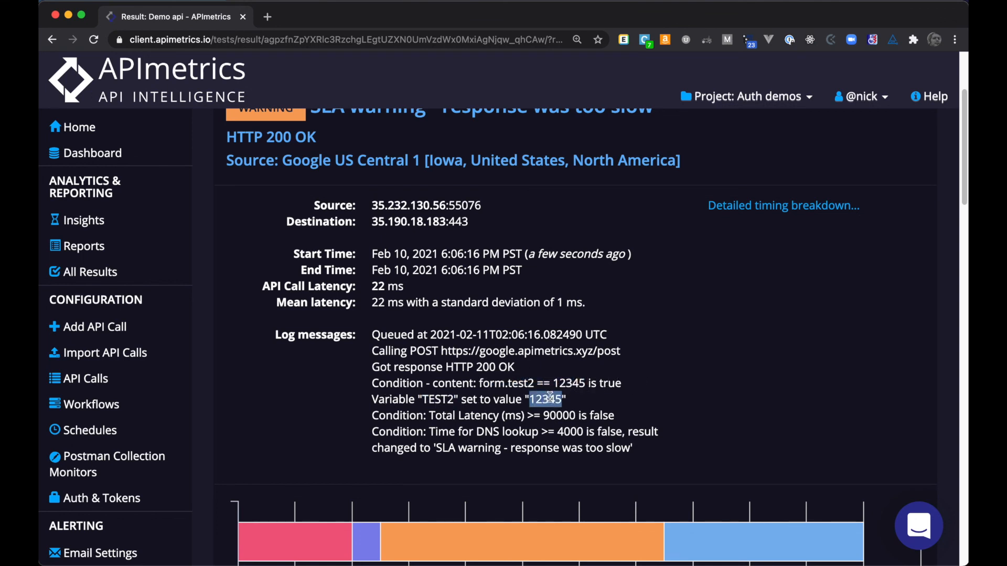
{"action": "left_click", "coordinate": [610, 404]}
Examine the log messages for the Total Latency and DNS lookup conditions and their effect on the result.
{"action": "left_click_drag", "start_coordinate": [431, 417], "coordinate": [577, 418]}
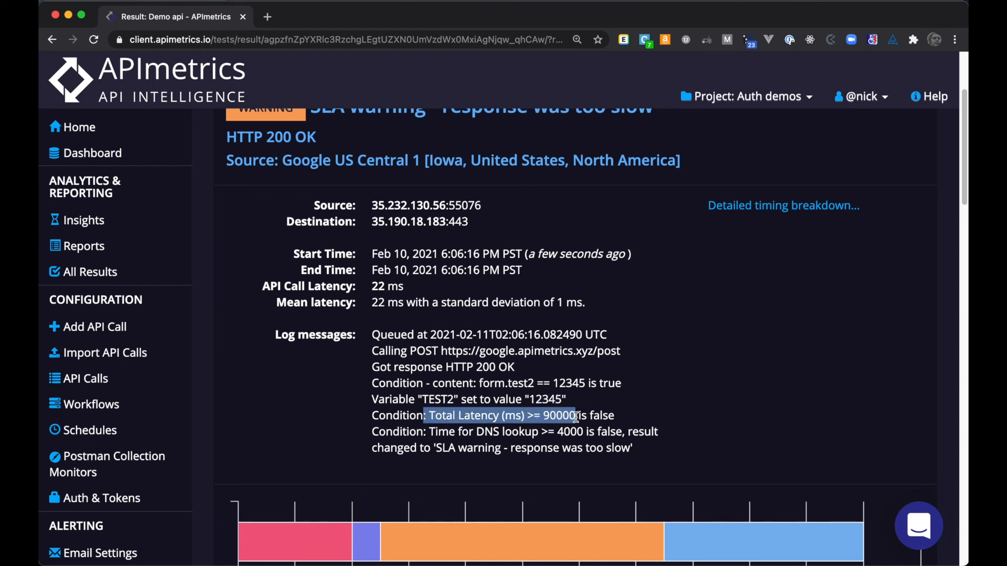
{"action": "double_click", "coordinate": [566, 417]}
{"action": "left_click", "coordinate": [622, 419]}
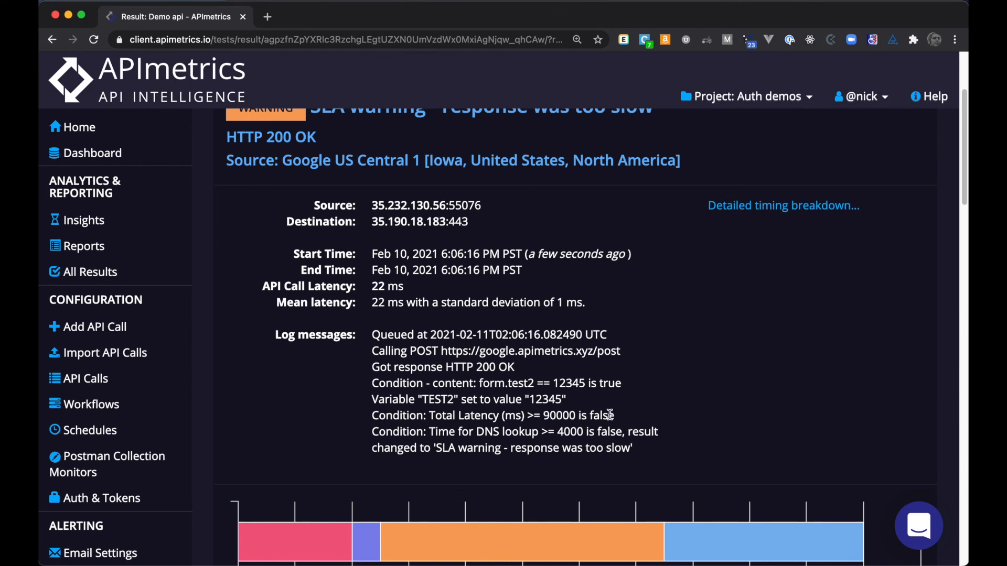
{"action": "left_click_drag", "start_coordinate": [430, 434], "coordinate": [538, 433]}
{"action": "double_click", "coordinate": [564, 431]}
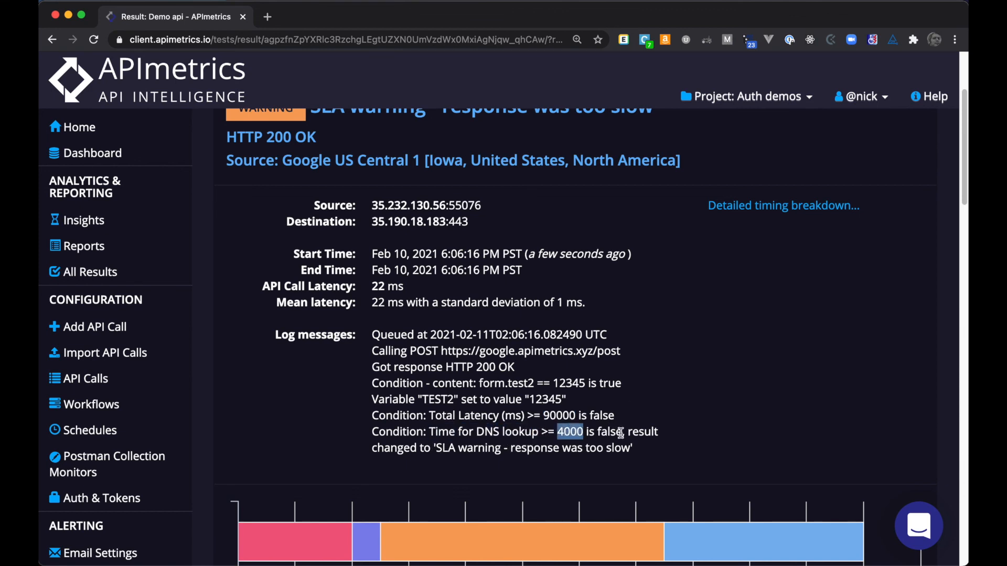
{"action": "left_click", "coordinate": [606, 432]}
{"action": "double_click", "coordinate": [606, 431]}
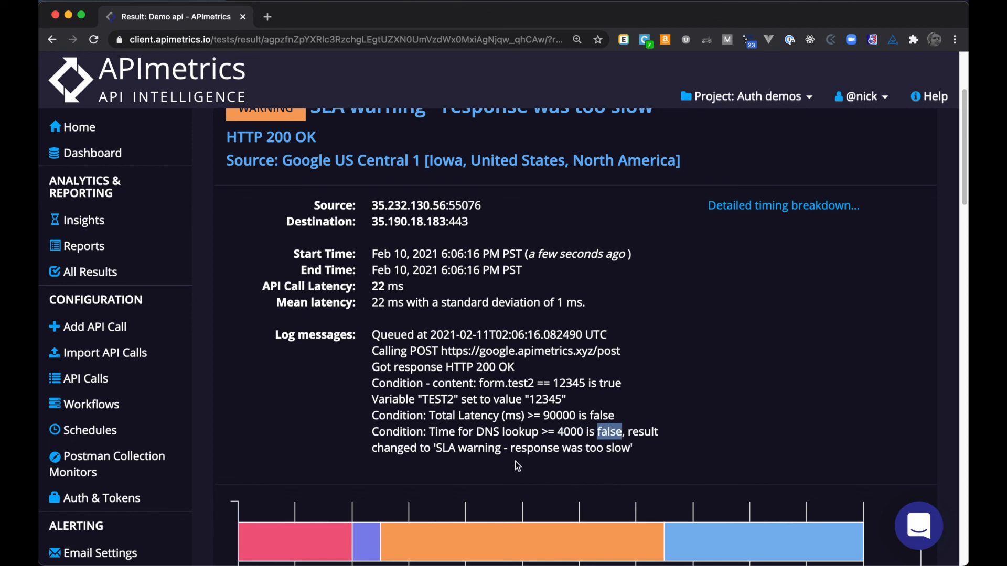
{"action": "left_click", "coordinate": [440, 450]}
{"action": "left_click_drag", "start_coordinate": [440, 449], "coordinate": [623, 450]}
{"action": "scroll", "coordinate": [629, 451], "scroll_direction": "down", "scroll_amount": 3}
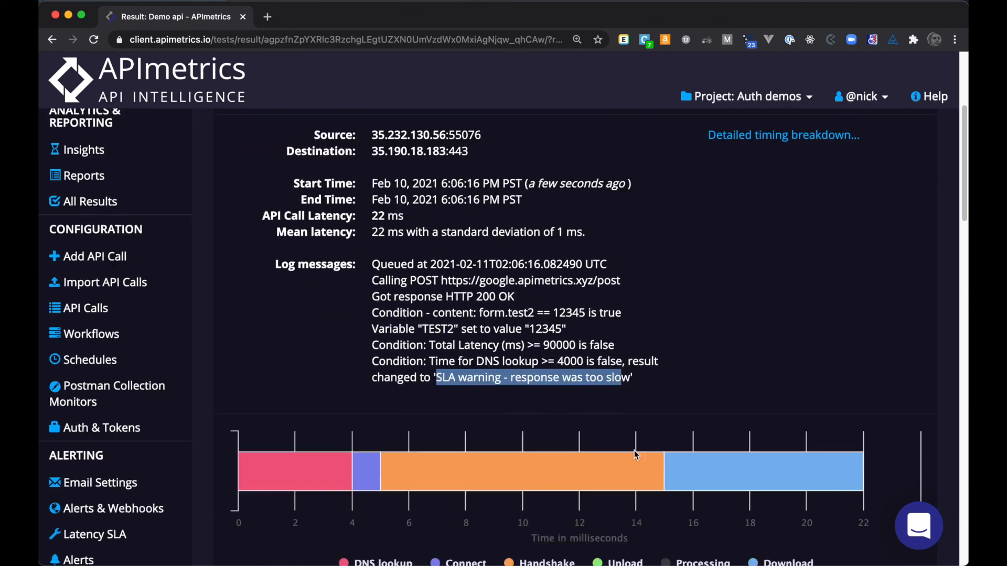